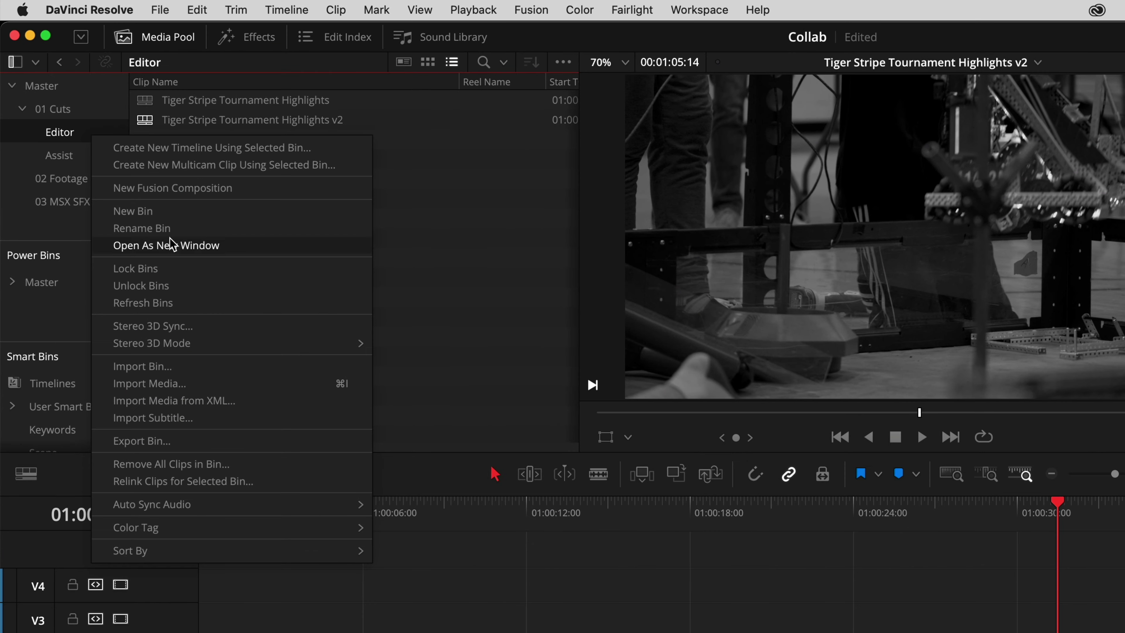
# Step: Lock the Editor bin, set the editor member's colour to blue, and send the chat message 'change that bg color?'
pyautogui.click(251, 266)
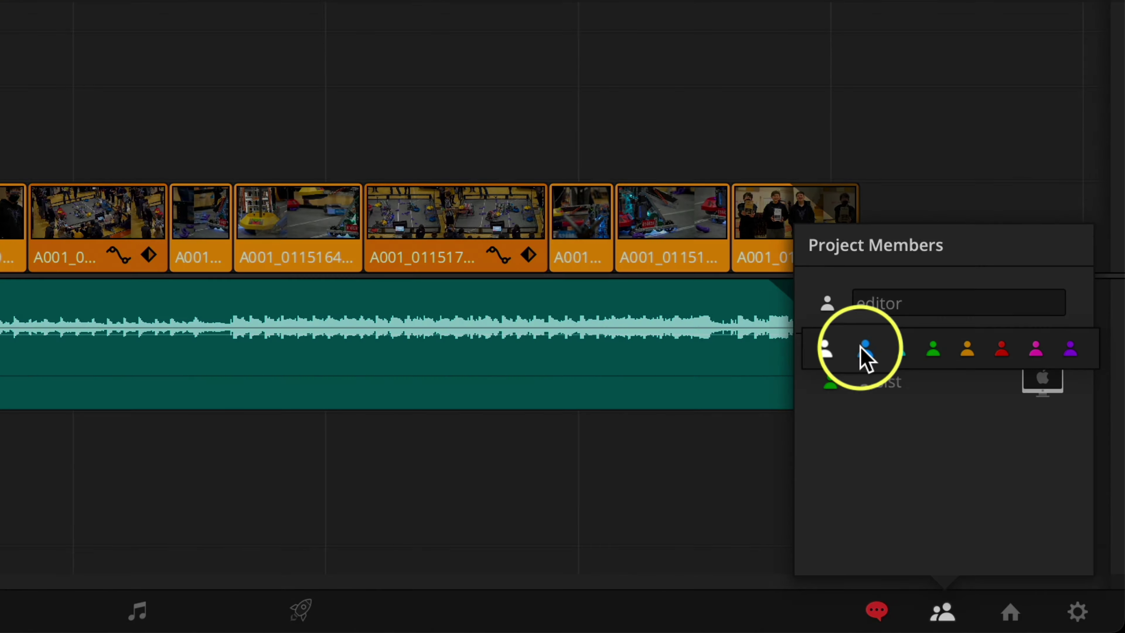
pyautogui.click(863, 349)
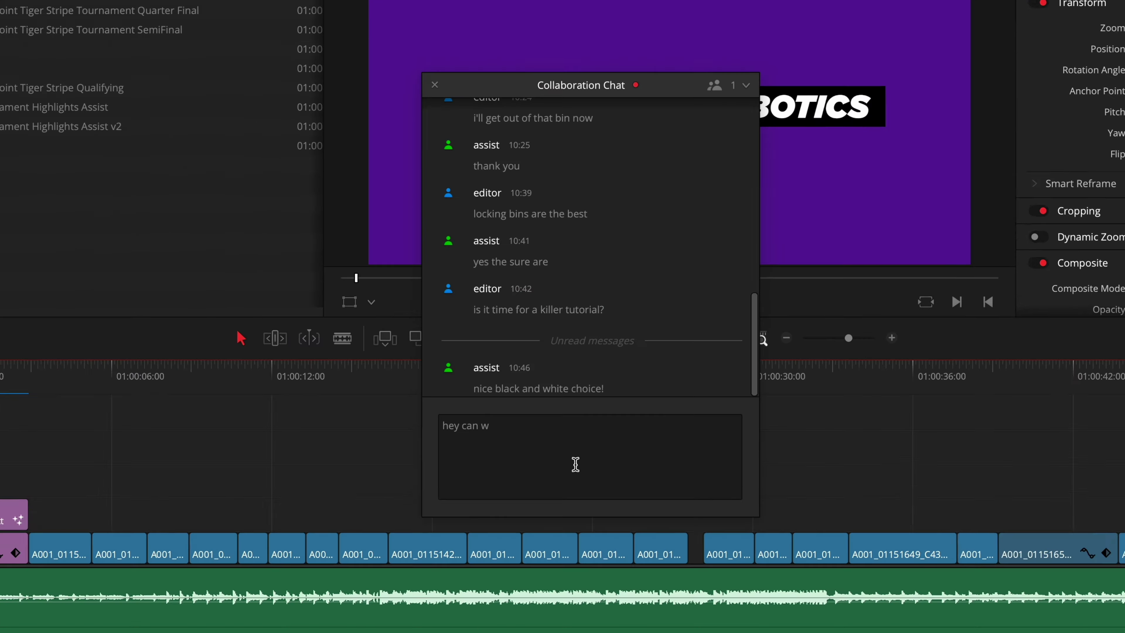
pyautogui.write('e change that bg color?')
pyautogui.press('Return')
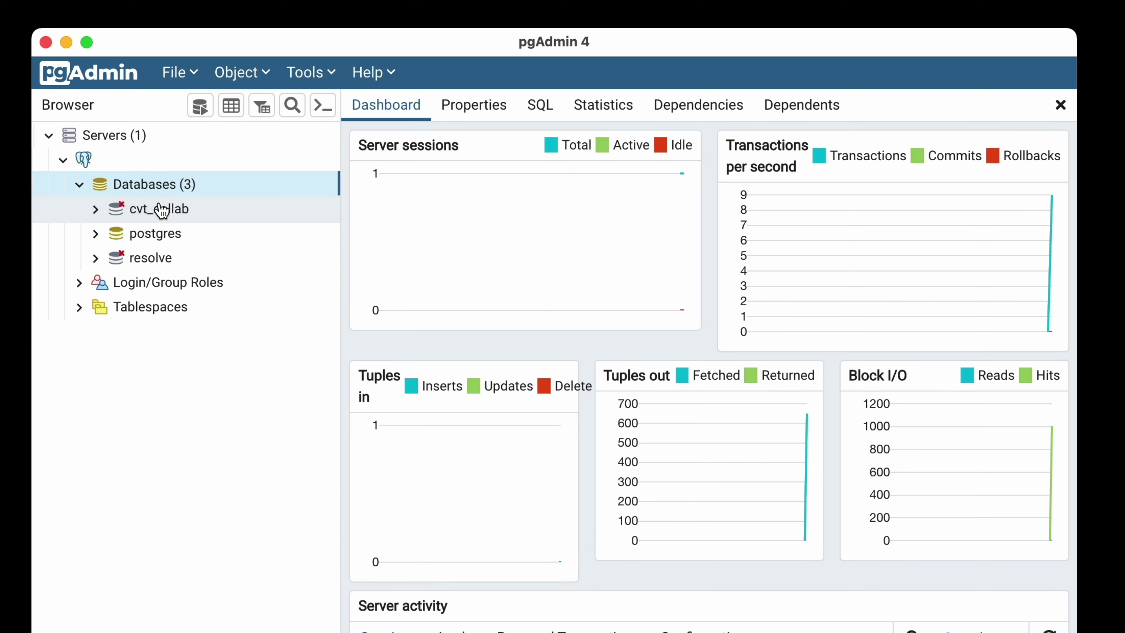
# Step: Connect to the cvt_collab database in pgAdmin and bring up its Delete/Drop option
pyautogui.click(175, 211)
pyautogui.rightClick(176, 211)
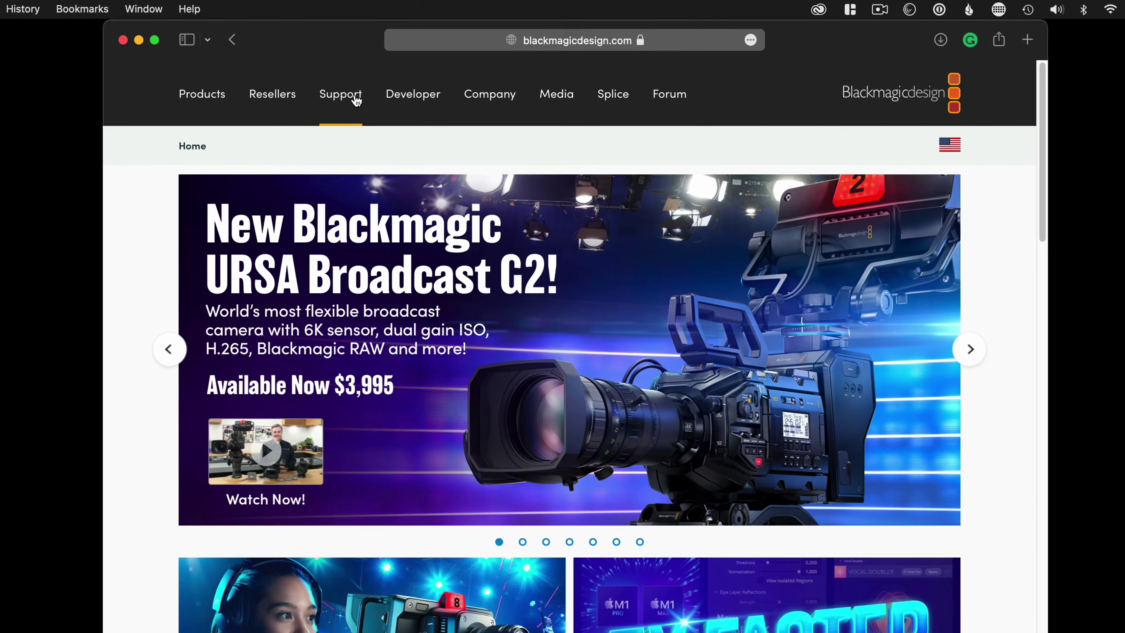
# Step: Find DaVinci Resolve Project Server 17.4.1 in the Blackmagic Support Center and download the Mac OS X version
pyautogui.click(357, 99)
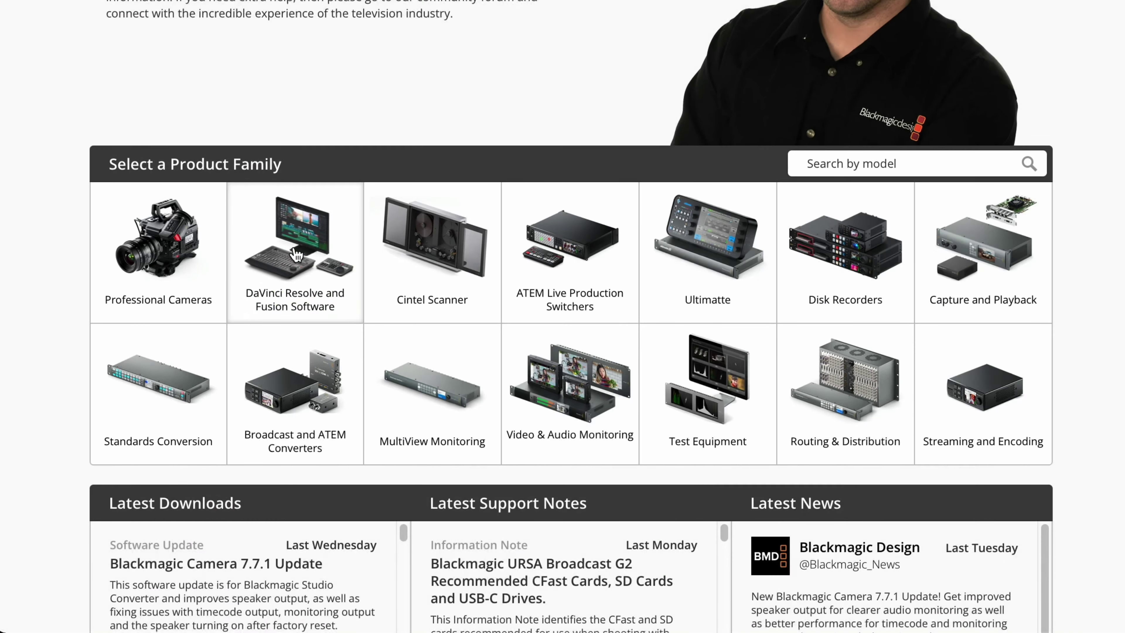
pyautogui.scroll(-10, 279, 319)
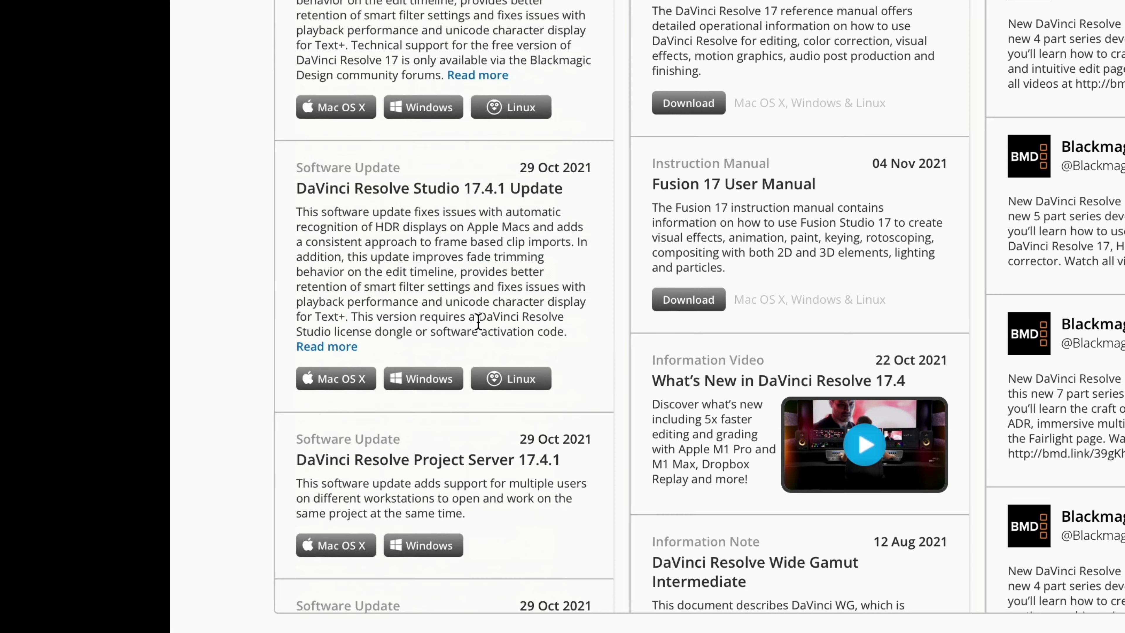
pyautogui.scroll(-1, 478, 323)
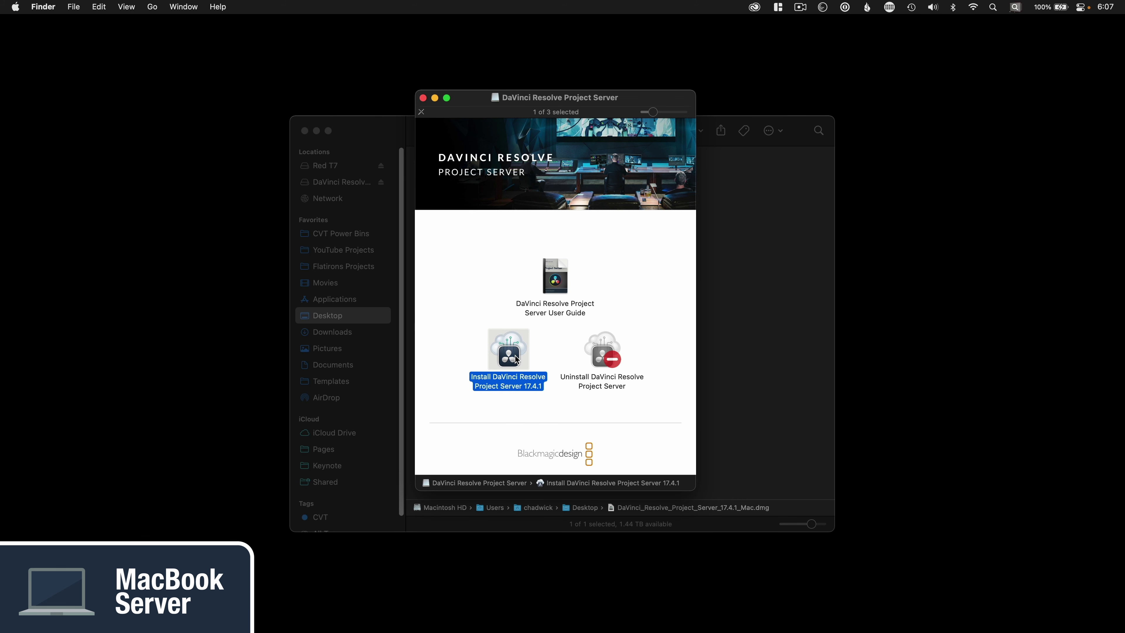
pyautogui.doubleClick(516, 359)
# Step: Install DaVinci Resolve Project Server 17.4.1 and launch the app
pyautogui.click(721, 438)
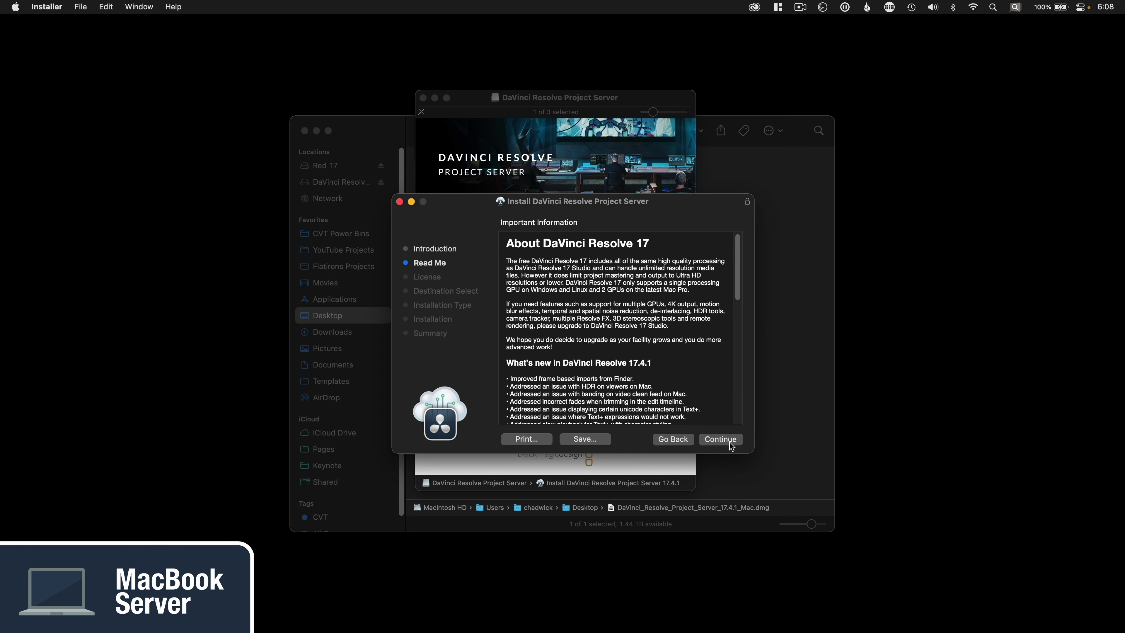
pyautogui.click(721, 439)
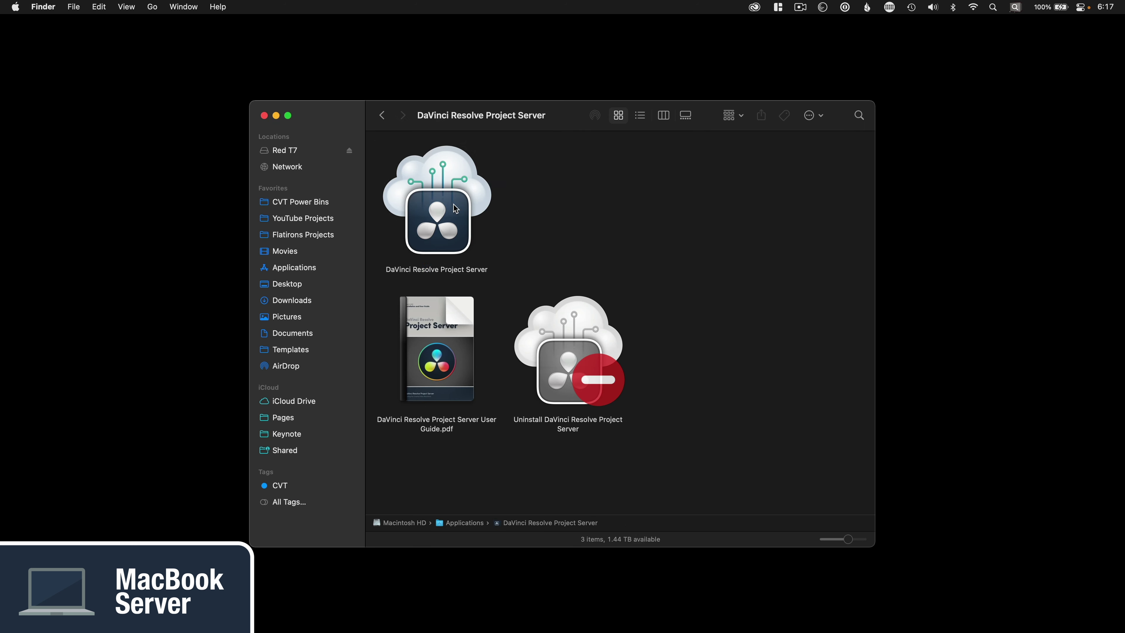
pyautogui.doubleClick(451, 205)
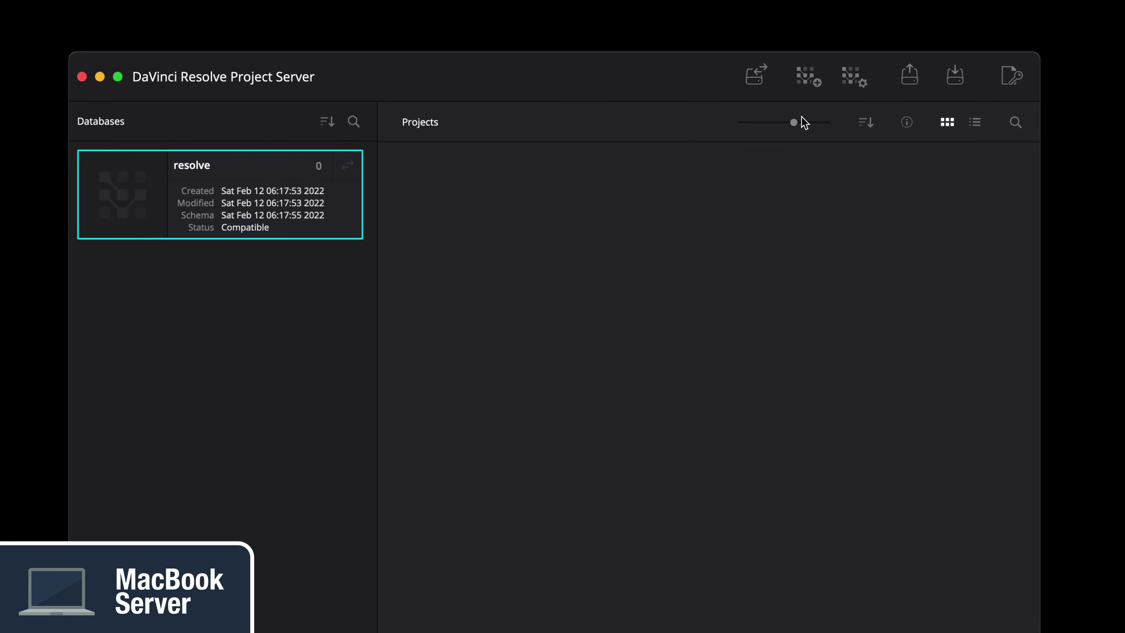
# Step: Create a new database named cvt_collab and give it the Cubs logo as its thumbnail
pyautogui.click(810, 83)
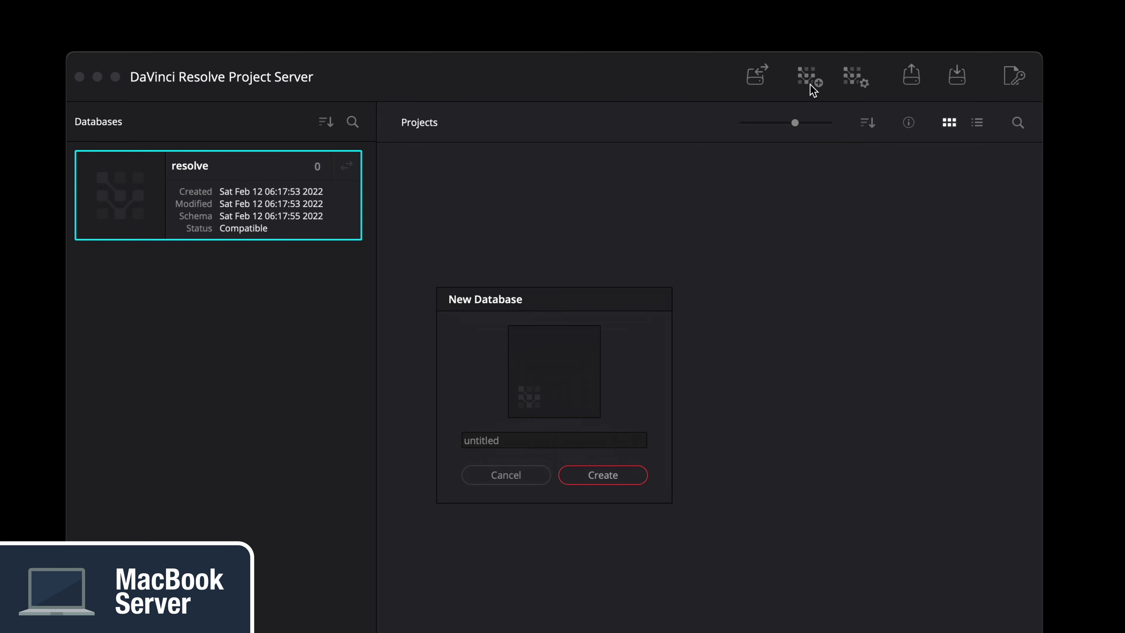
pyautogui.doubleClick(571, 442)
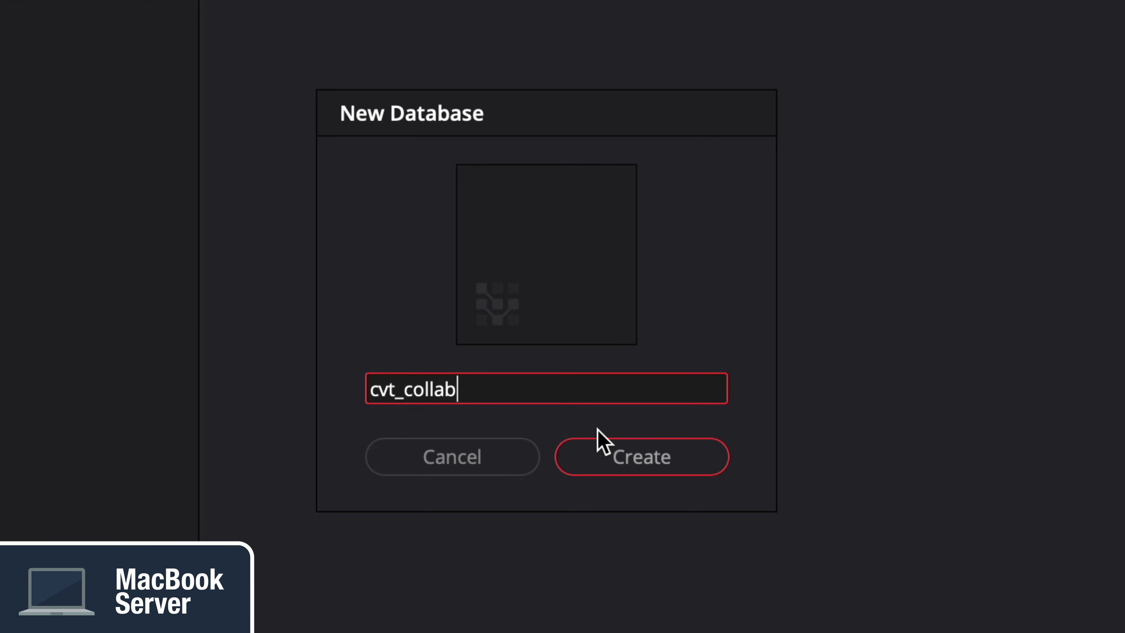
pyautogui.click(602, 444)
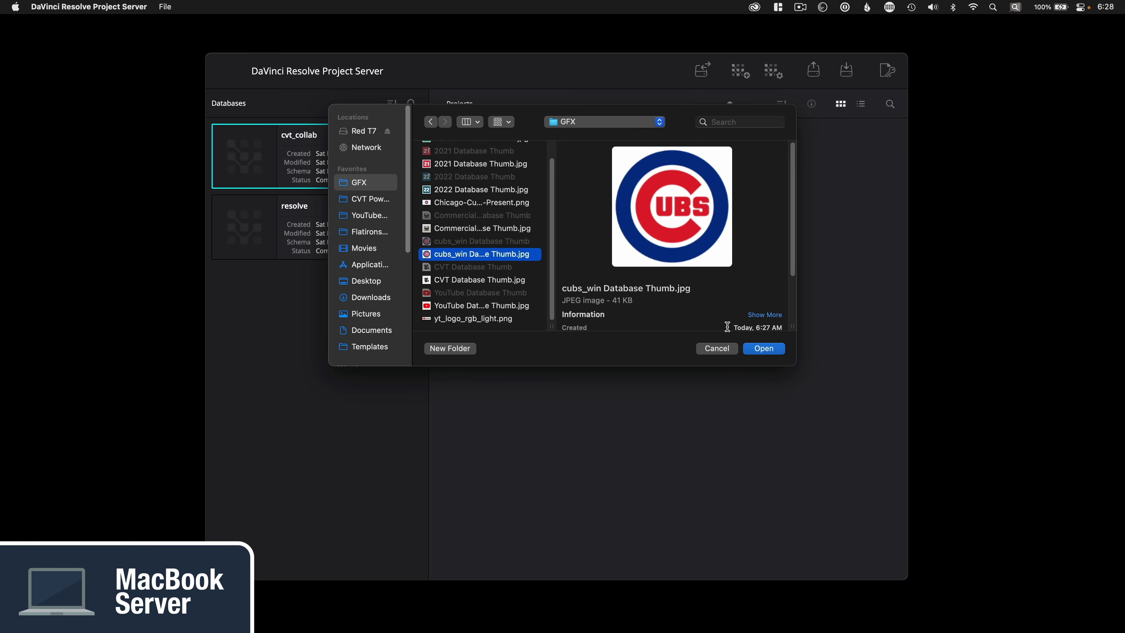
pyautogui.click(764, 348)
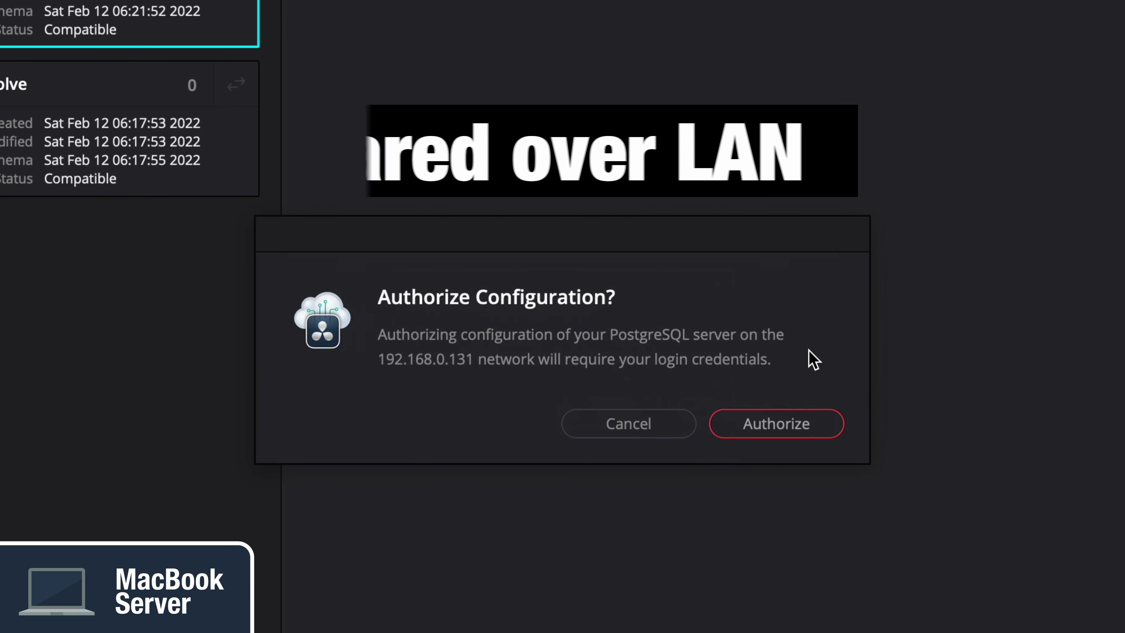
# Step: Authorize network sharing for cvt_collab using the admin password
pyautogui.click(801, 426)
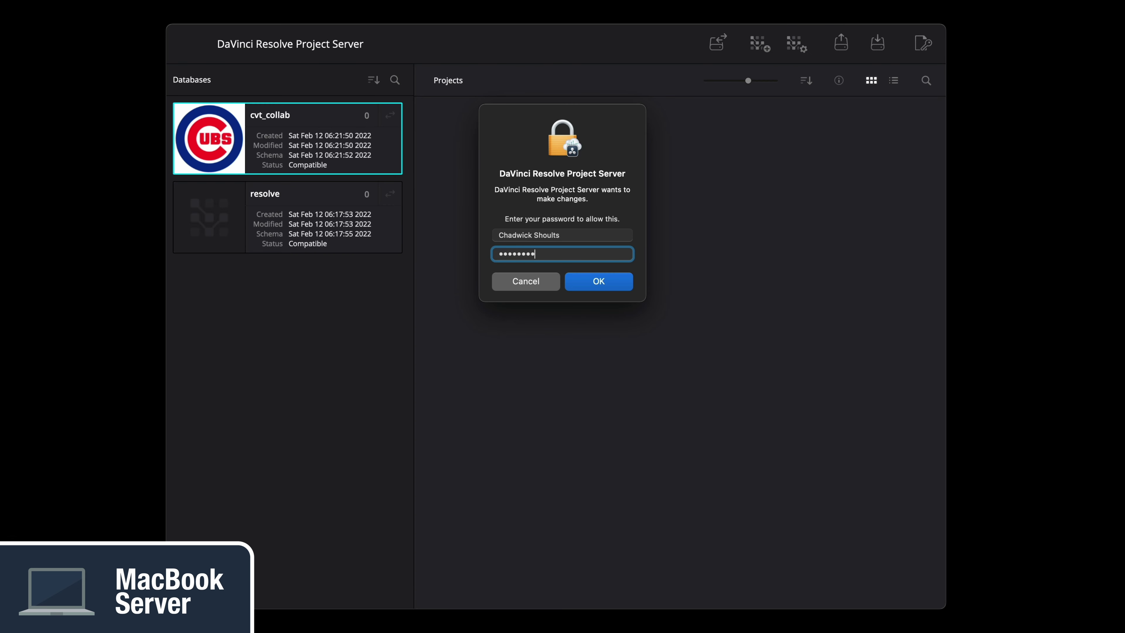
pyautogui.press('Return')
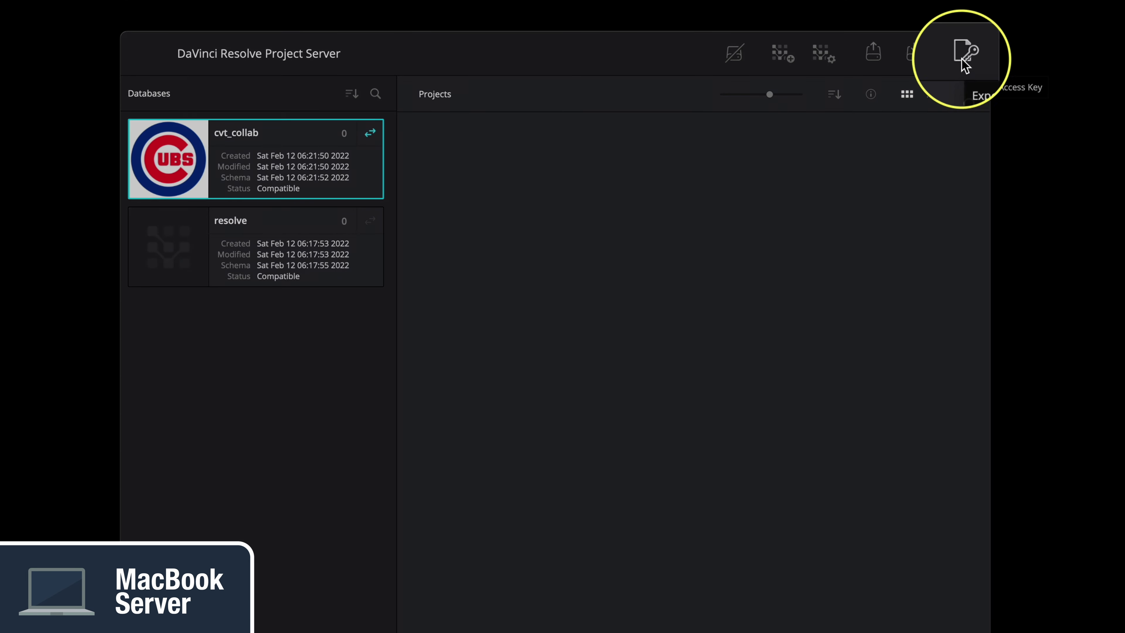
# Step: Export the cvt_collab access key and save it to the Desktop
pyautogui.click(962, 60)
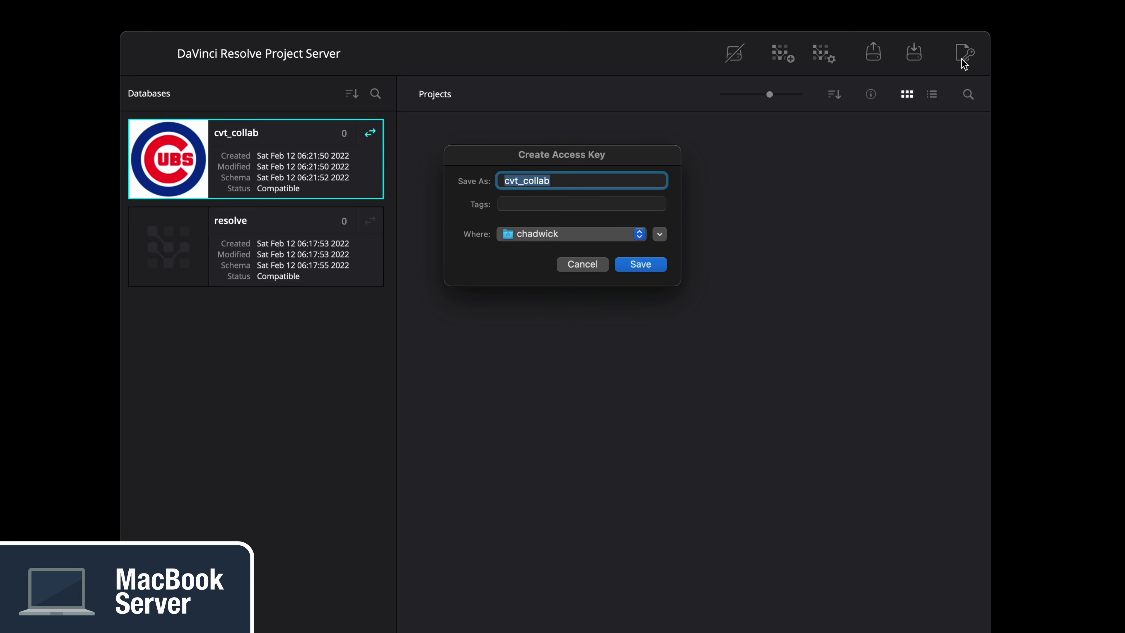
pyautogui.click(660, 234)
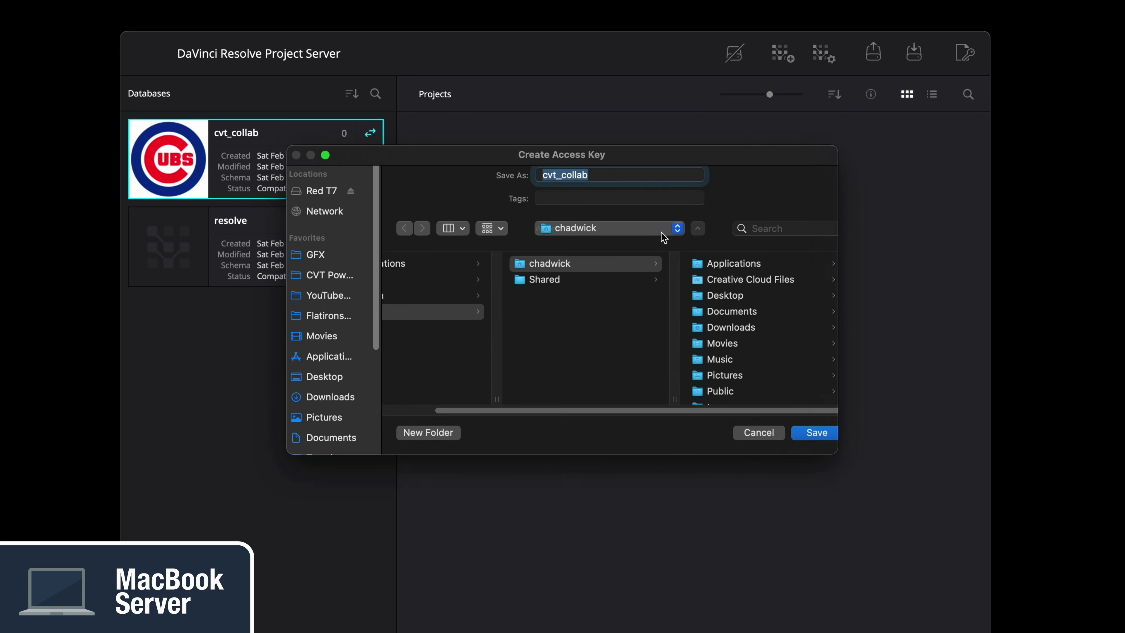
pyautogui.click(308, 383)
pyautogui.click(814, 448)
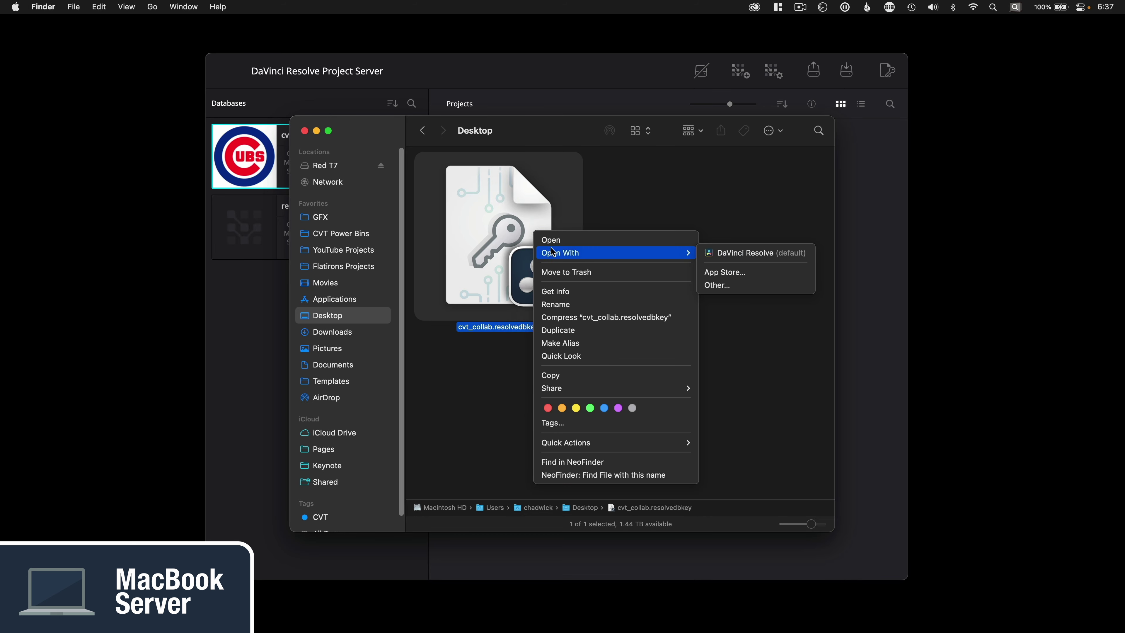
# Step: Open the access key in TextEdit and confirm host 192.168.0.131 and database cvt_collab
pyautogui.click(737, 284)
pyautogui.press('Return')
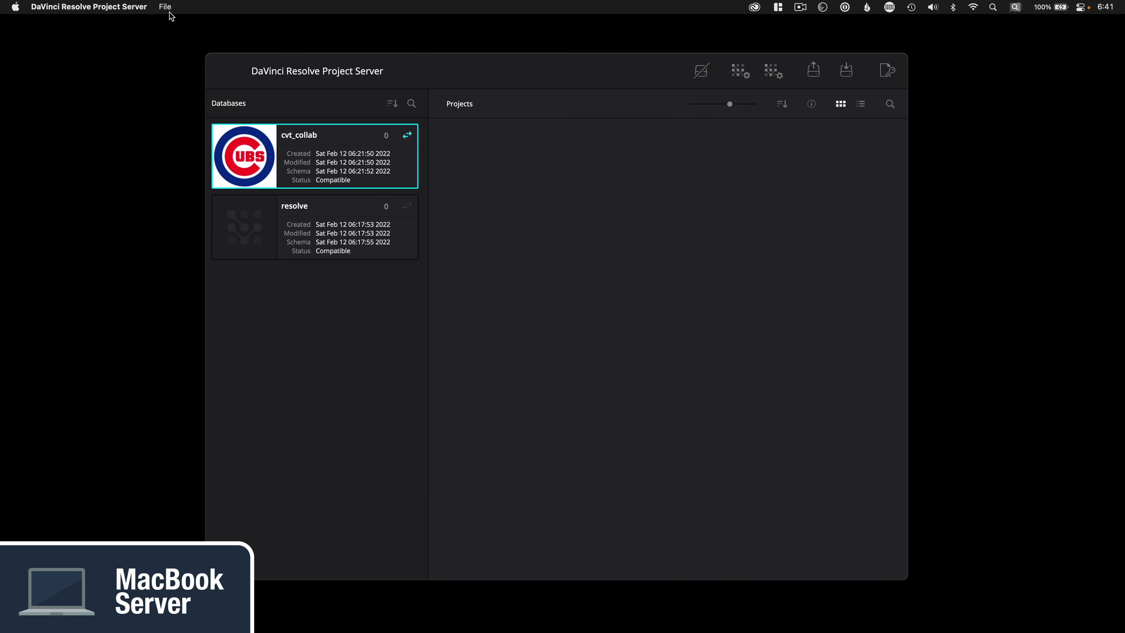
pyautogui.click(167, 9)
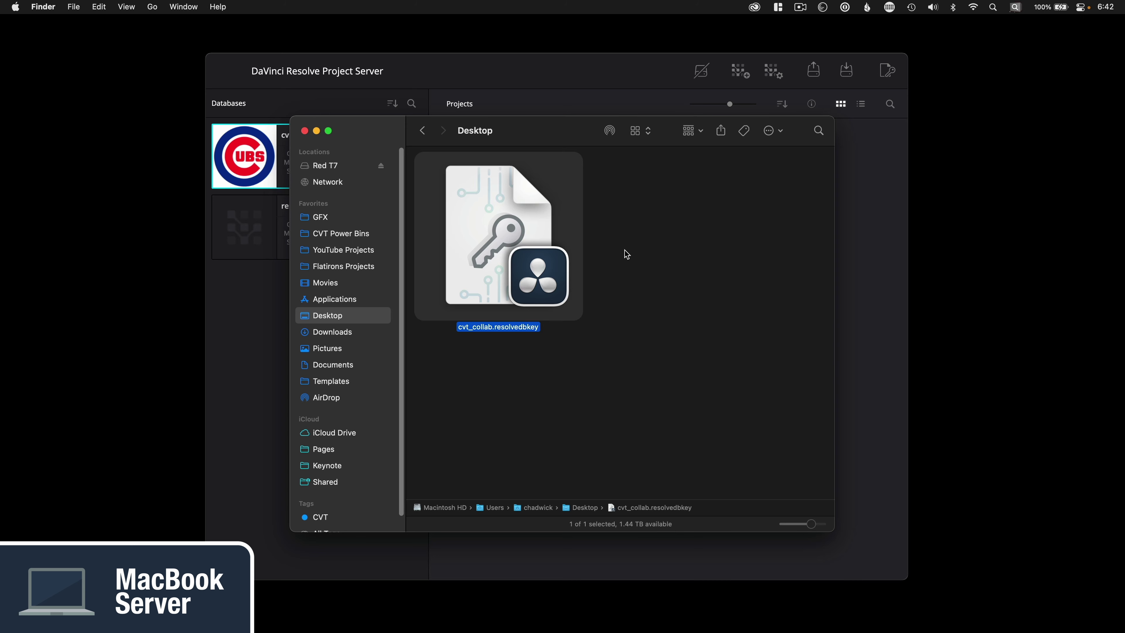
pyautogui.rightClick(560, 243)
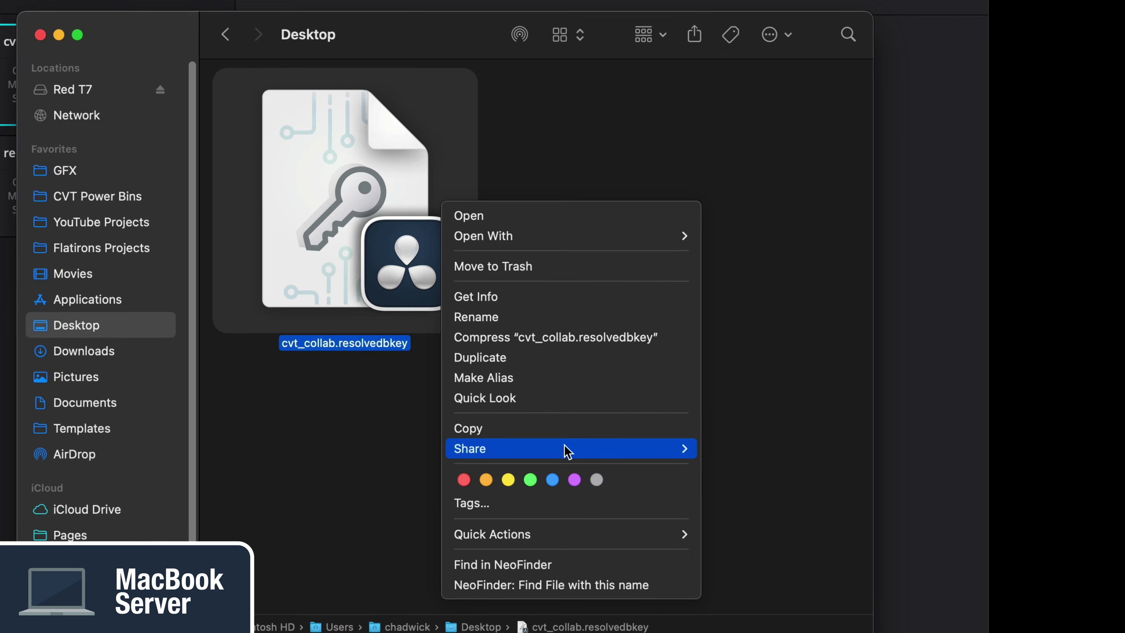
# Step: Drag cvt_collab.resolvedbkey into Resolve's Databases panel so cvt_collab appears under PostgreSQL
pyautogui.moveTo(642, 394)
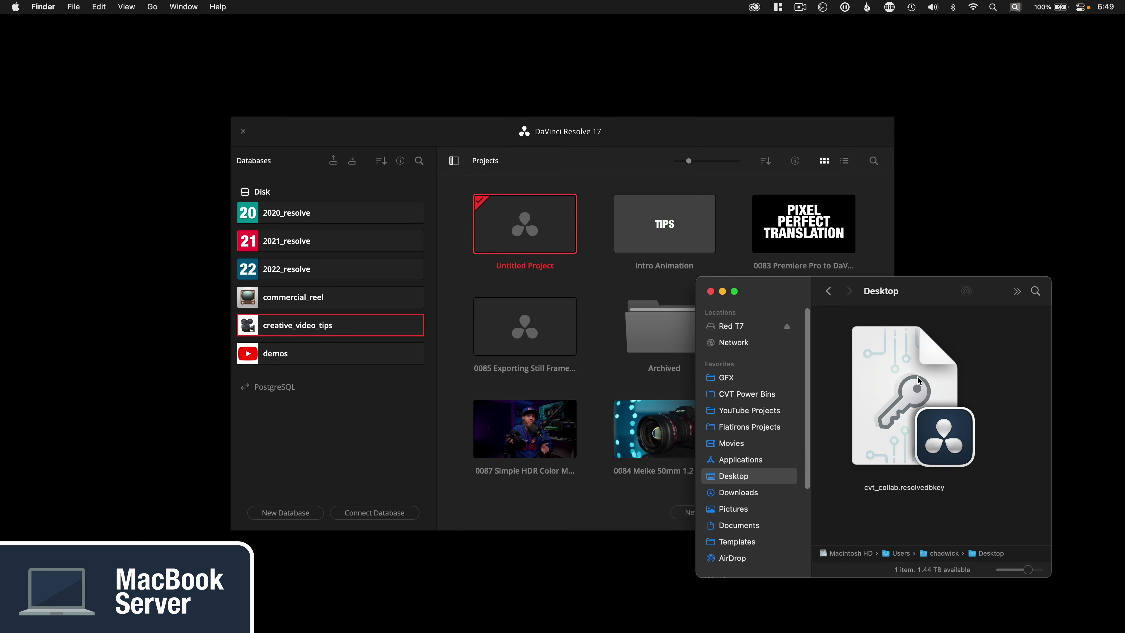
pyautogui.moveTo(919, 380); pyautogui.dragTo(318, 448)
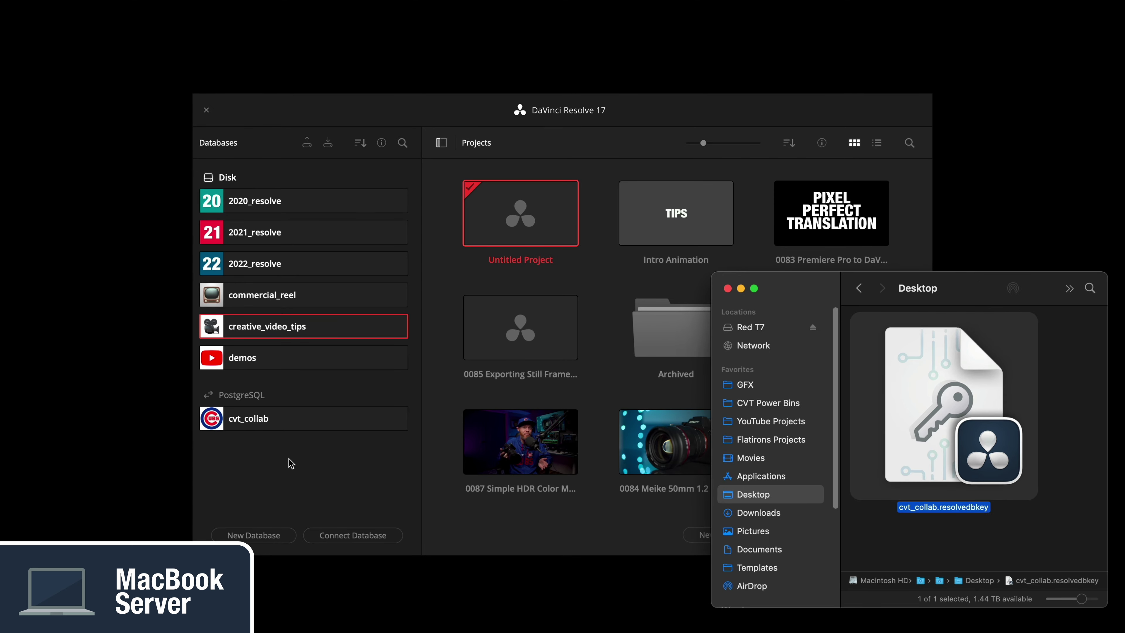
pyautogui.click(291, 463)
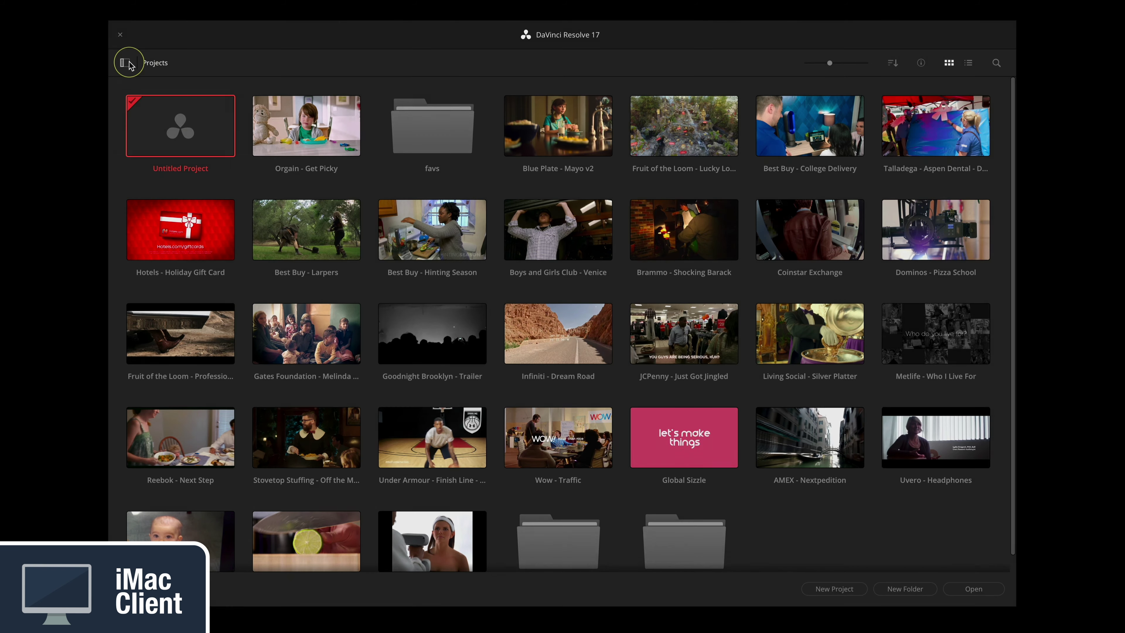
# Step: On the client, show the Databases list and drag in the .resolvedbkey file to add cvt_collab
pyautogui.click(128, 62)
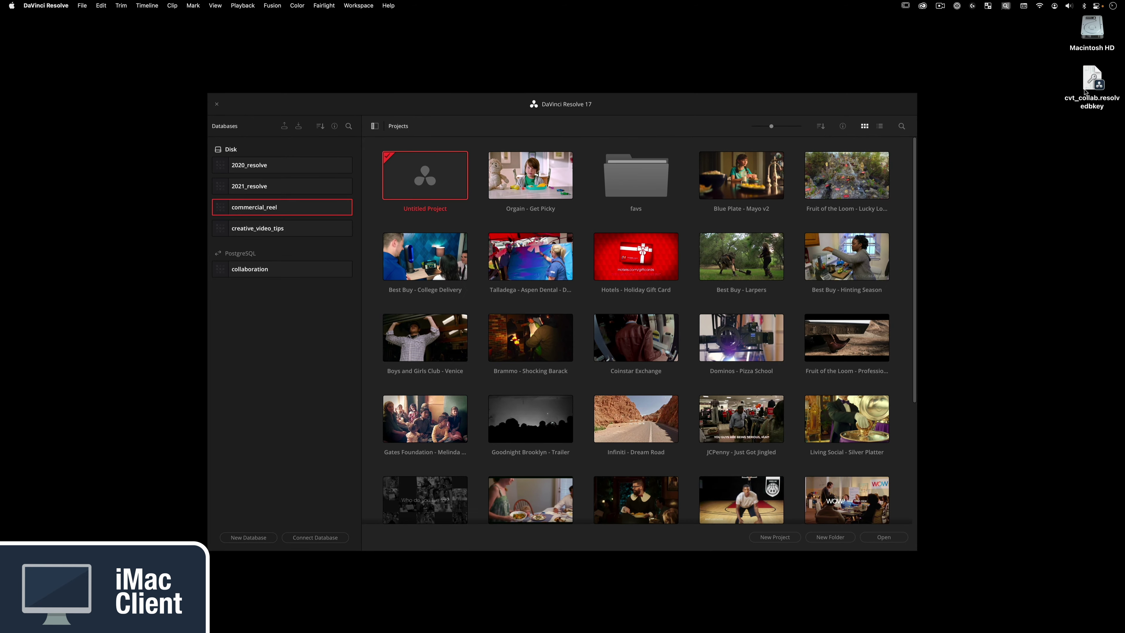
pyautogui.moveTo(1085, 92); pyautogui.dragTo(263, 368)
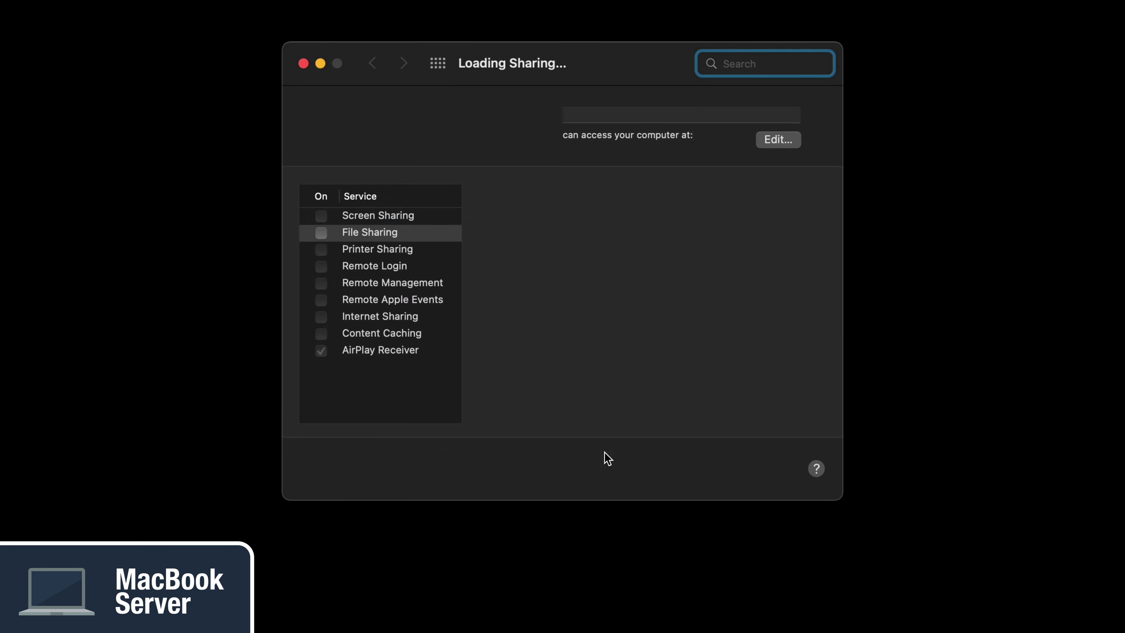
# Step: Turn on File Sharing and add the Red T7 drive to the shared folders
pyautogui.click(275, 271)
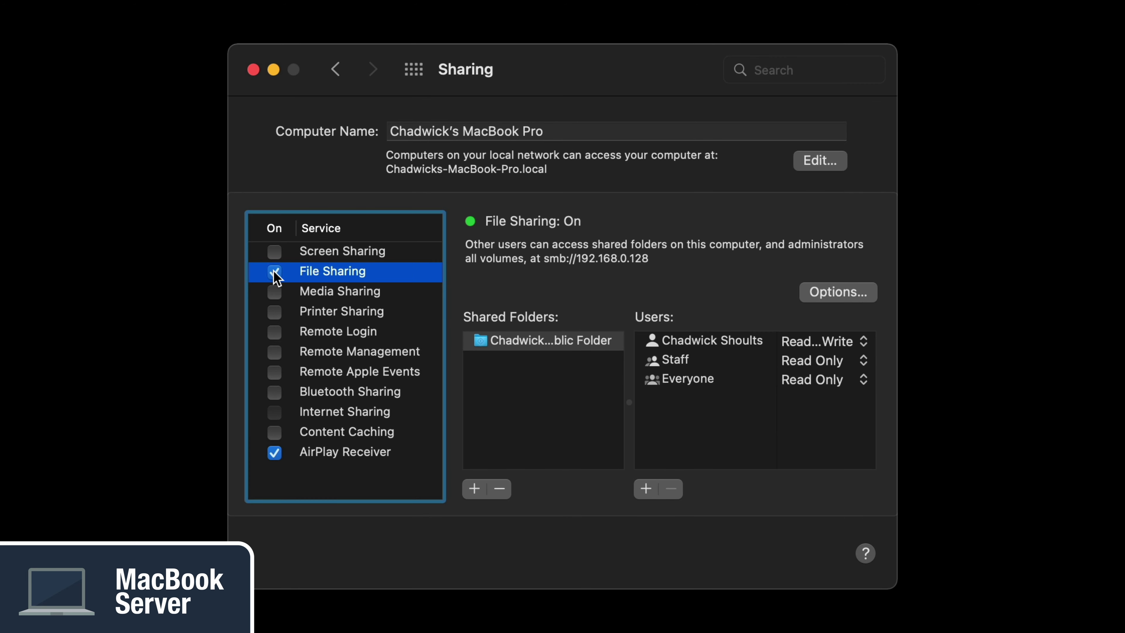
pyautogui.click(483, 490)
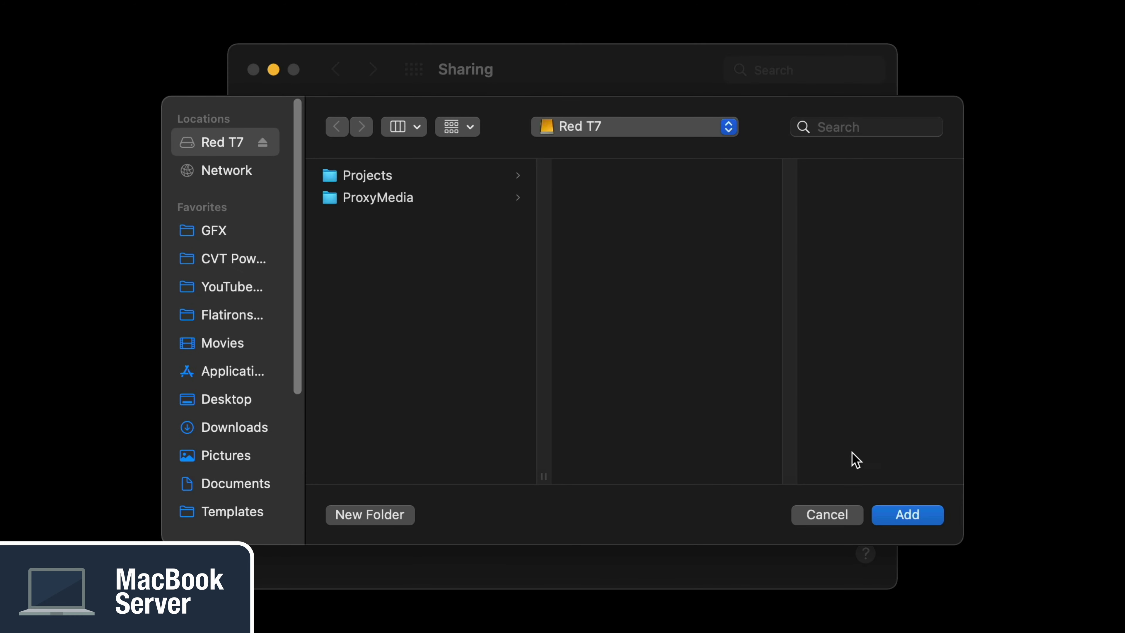
pyautogui.click(908, 514)
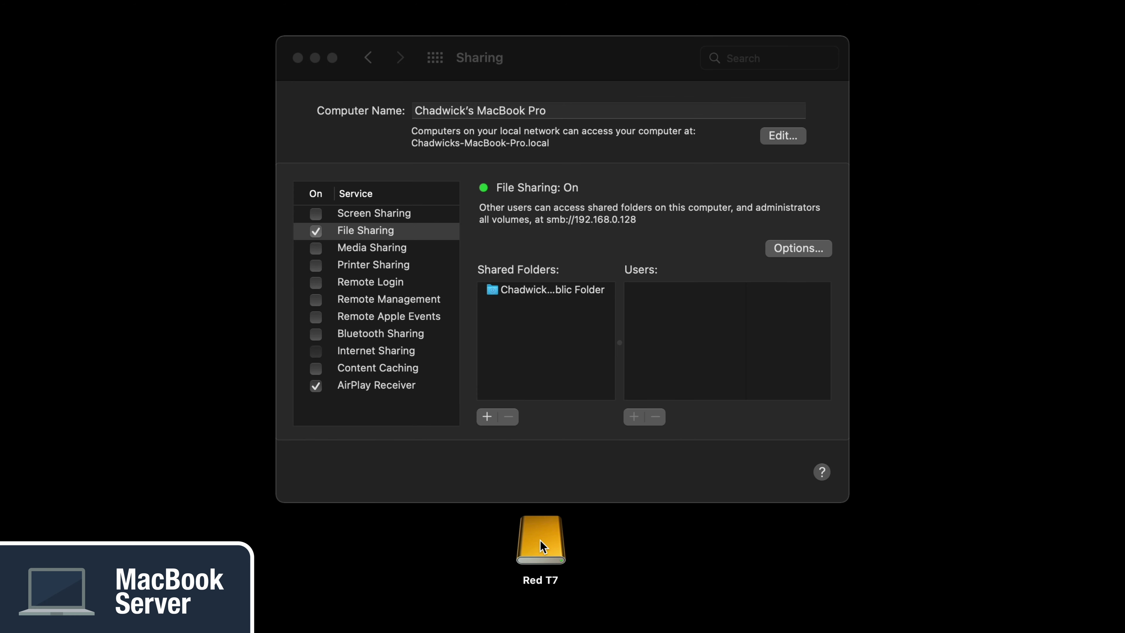
pyautogui.moveTo(540, 537); pyautogui.dragTo(546, 377)
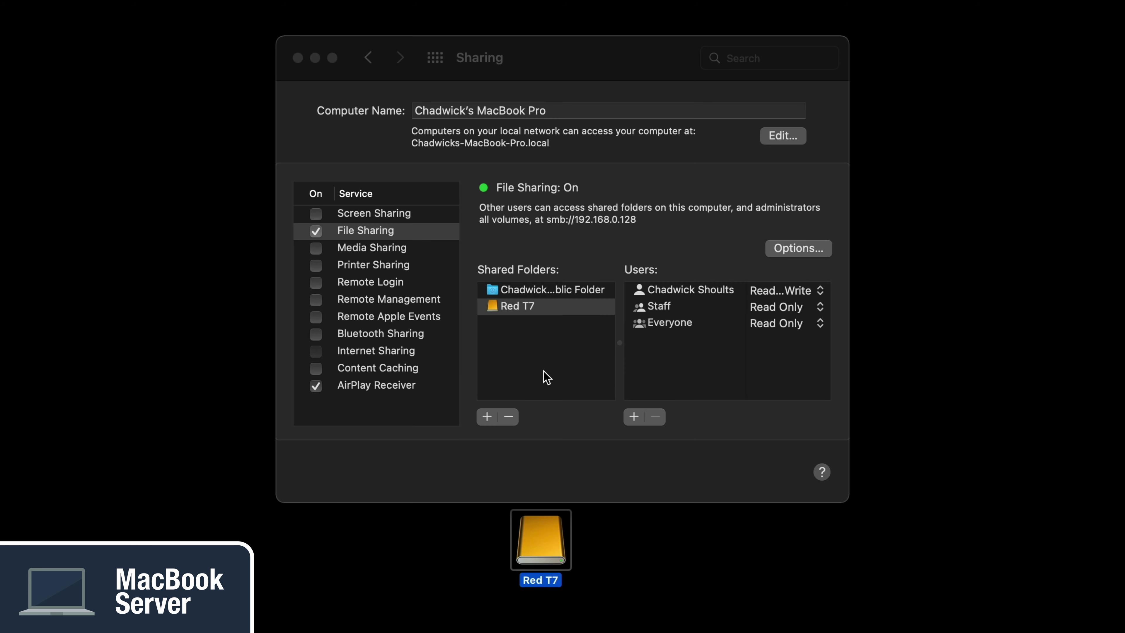
# Step: Keep Read & Write for the Red T7 owner, with Staff and Everyone left Read Only
pyautogui.click(811, 434)
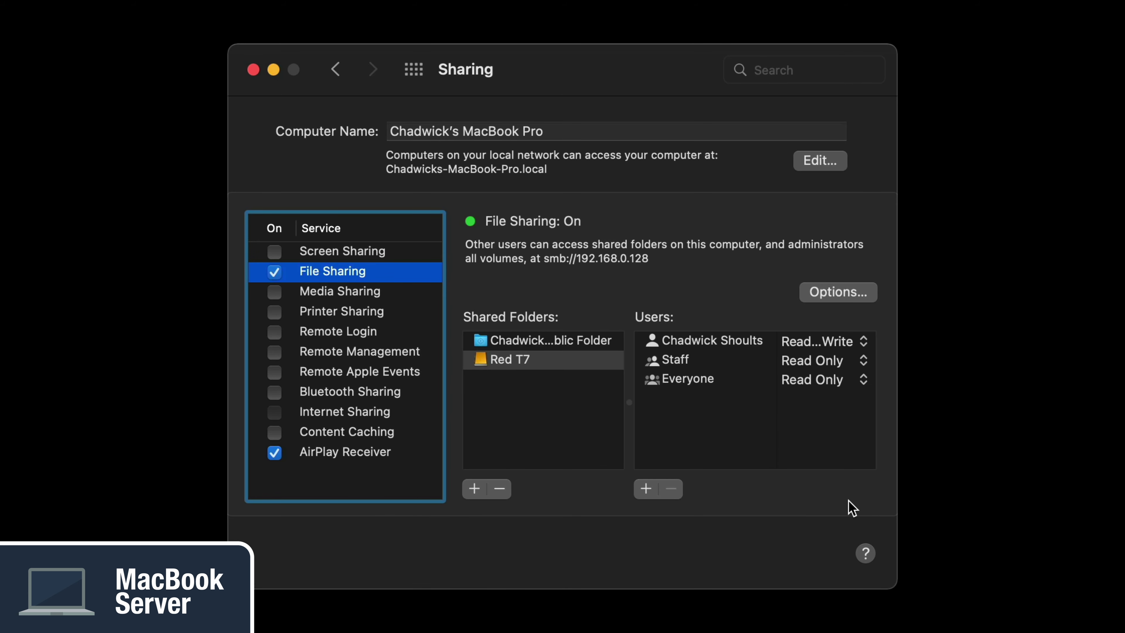
pyautogui.click(747, 348)
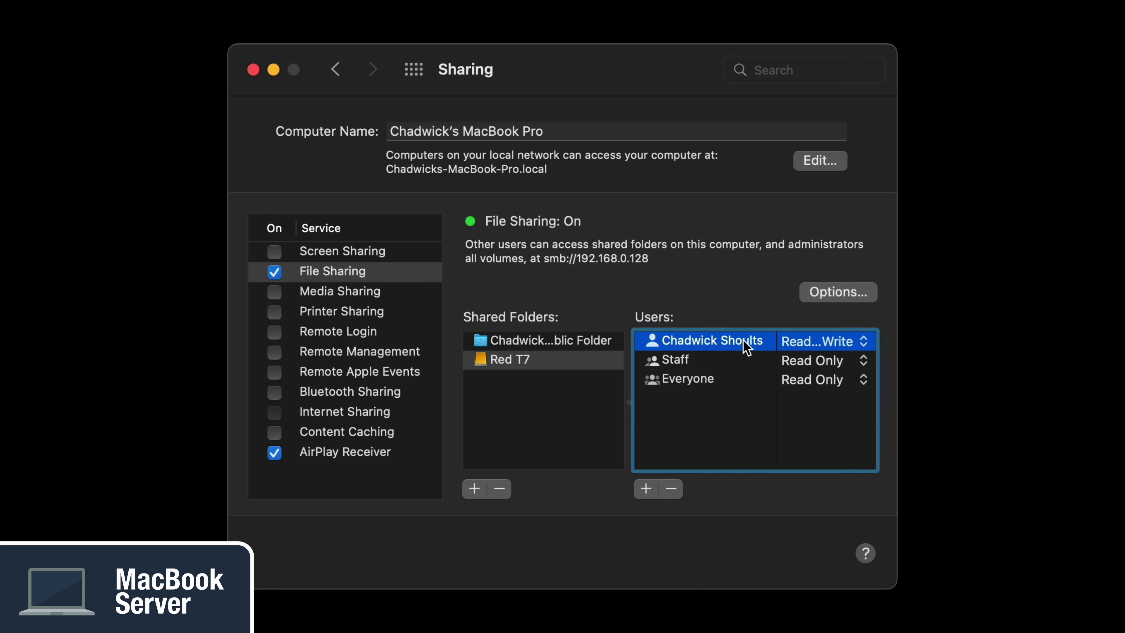
pyautogui.click(819, 342)
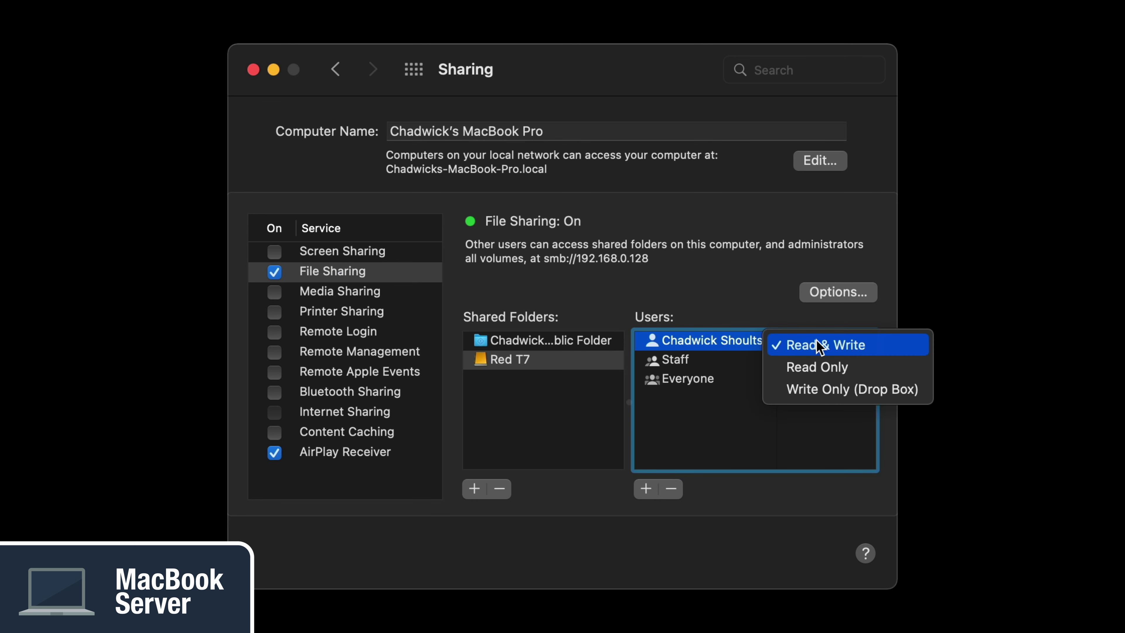
pyautogui.click(916, 348)
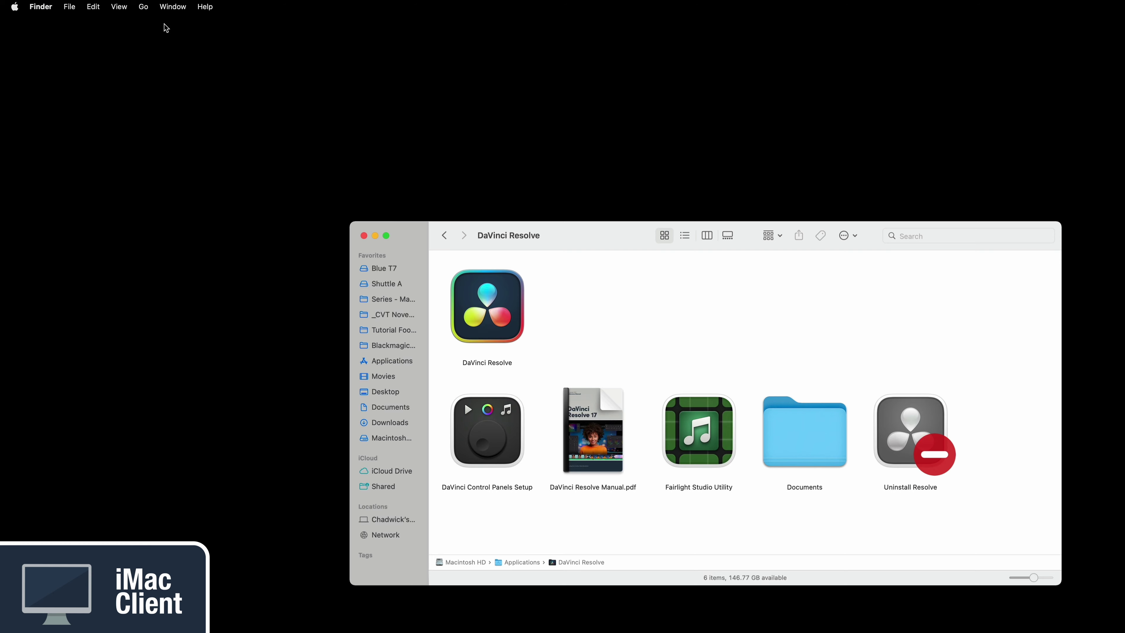
# Step: Browse the local network and open the MacBook Pro's shared volumes
pyautogui.click(148, 10)
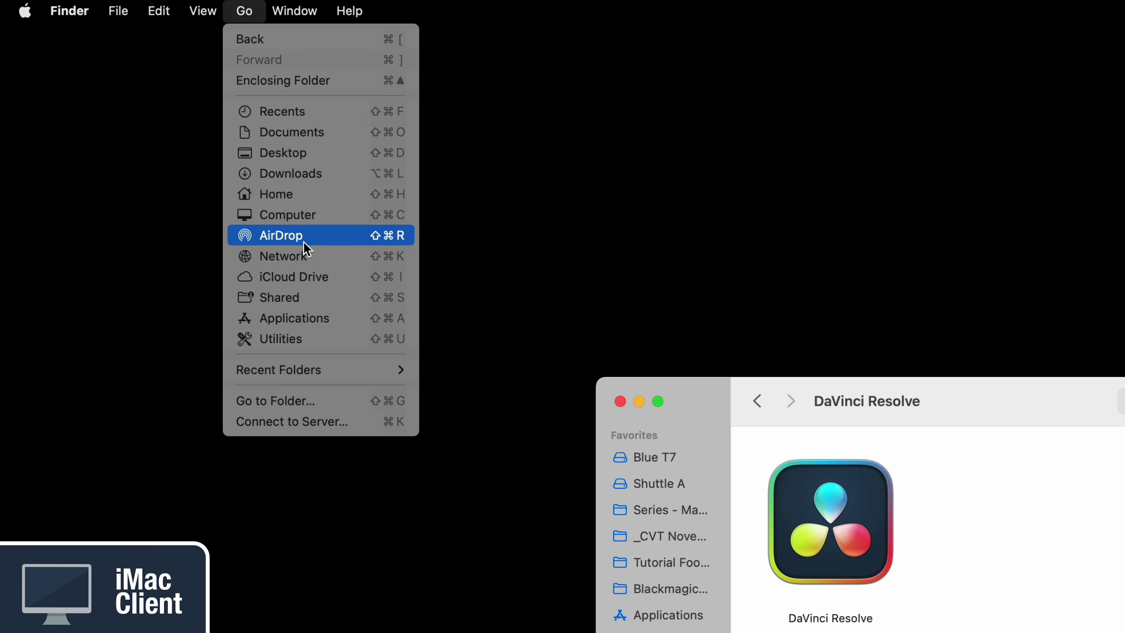
pyautogui.click(283, 255)
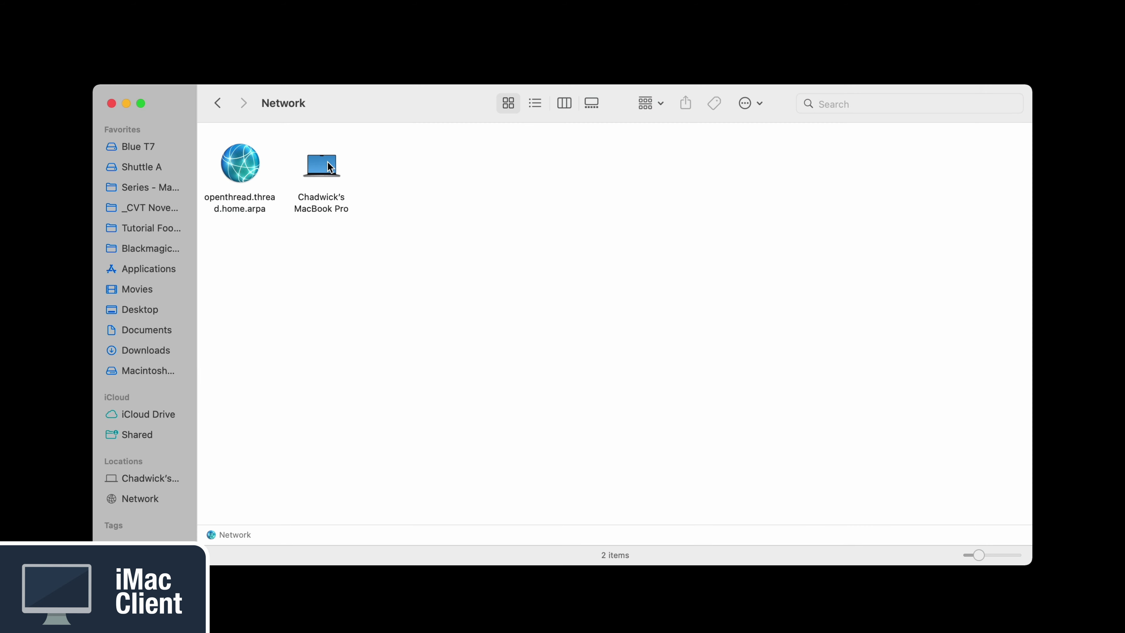
pyautogui.click(329, 164)
pyautogui.doubleClick(328, 163)
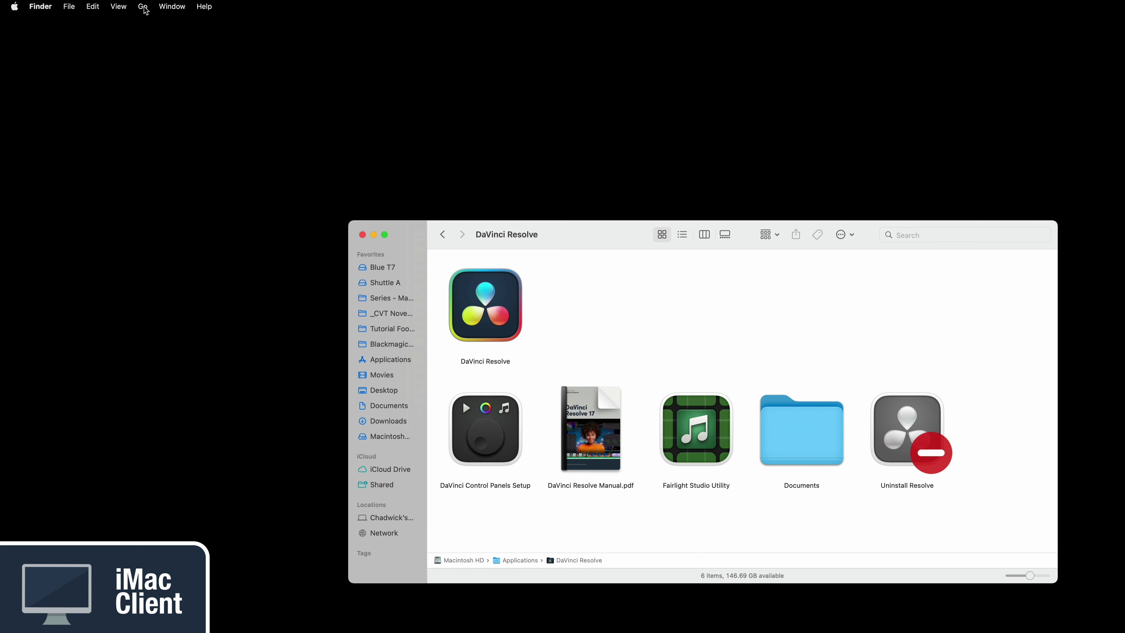
# Step: Connect to smb://169.254.252.22, save it as a favourite server, and mount Red T7
pyautogui.click(143, 7)
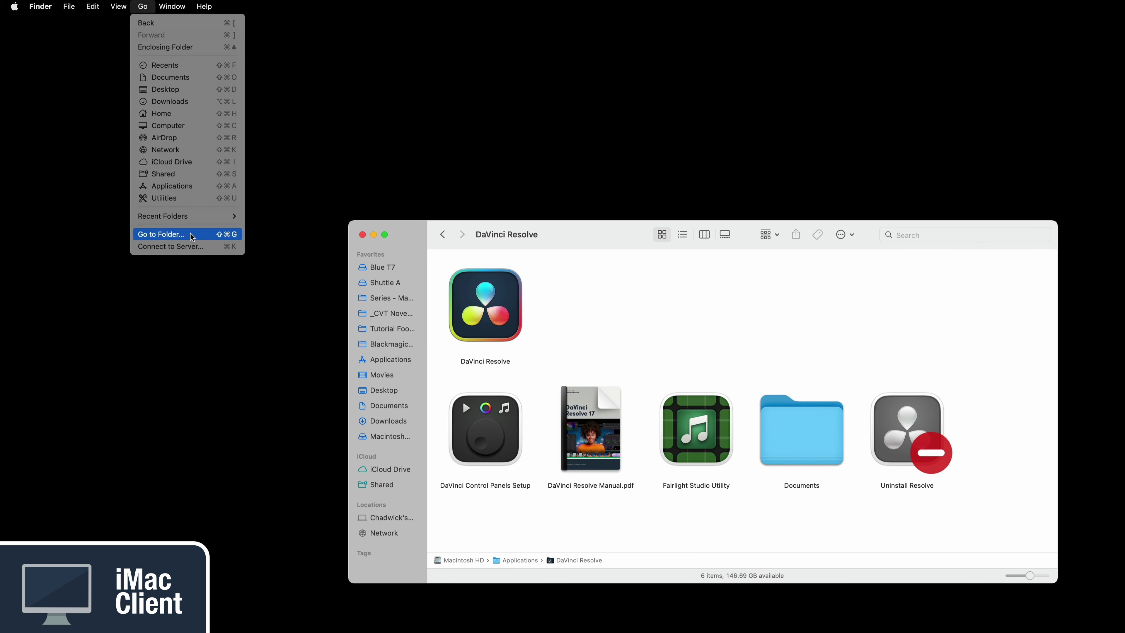
pyautogui.click(196, 241)
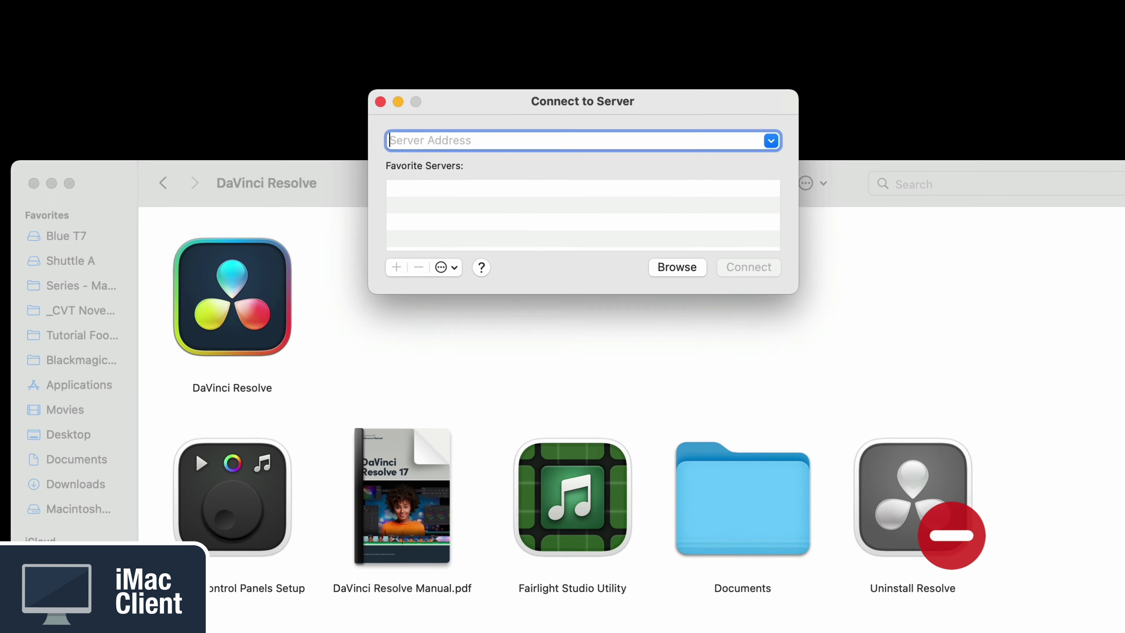
pyautogui.write('smb://169.254.252.22')
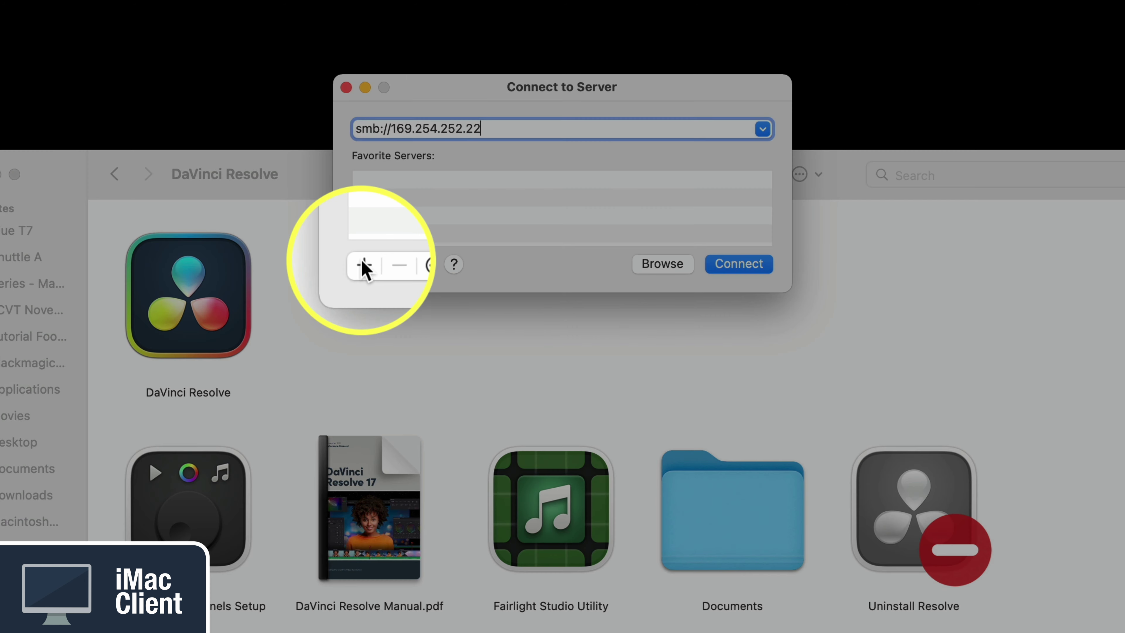
pyautogui.click(362, 264)
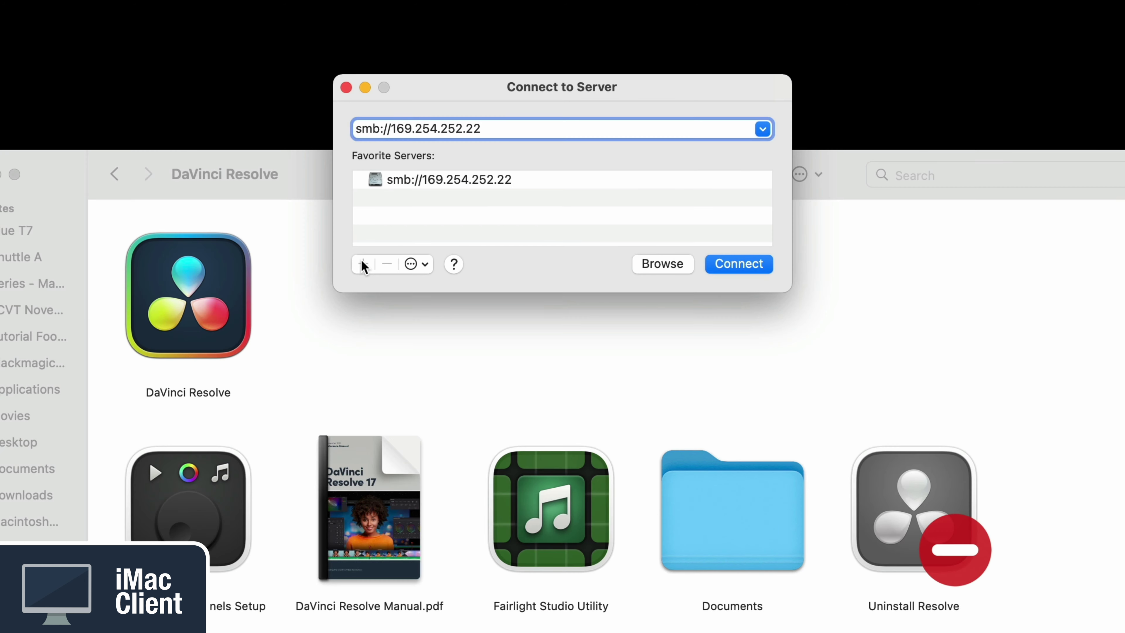
pyautogui.click(753, 264)
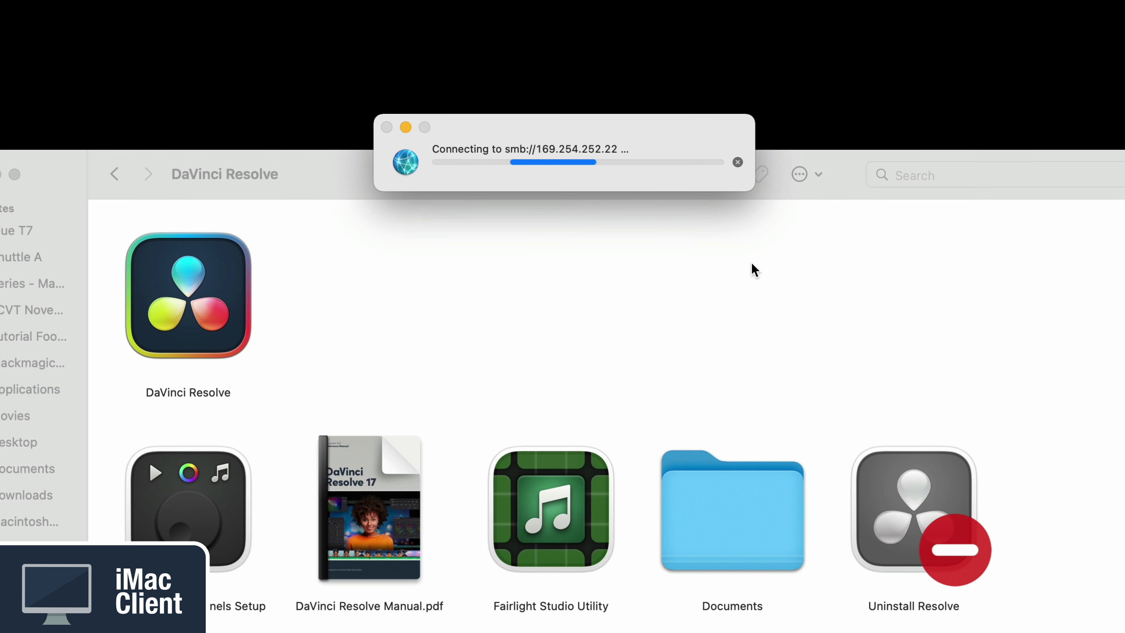
pyautogui.click(726, 353)
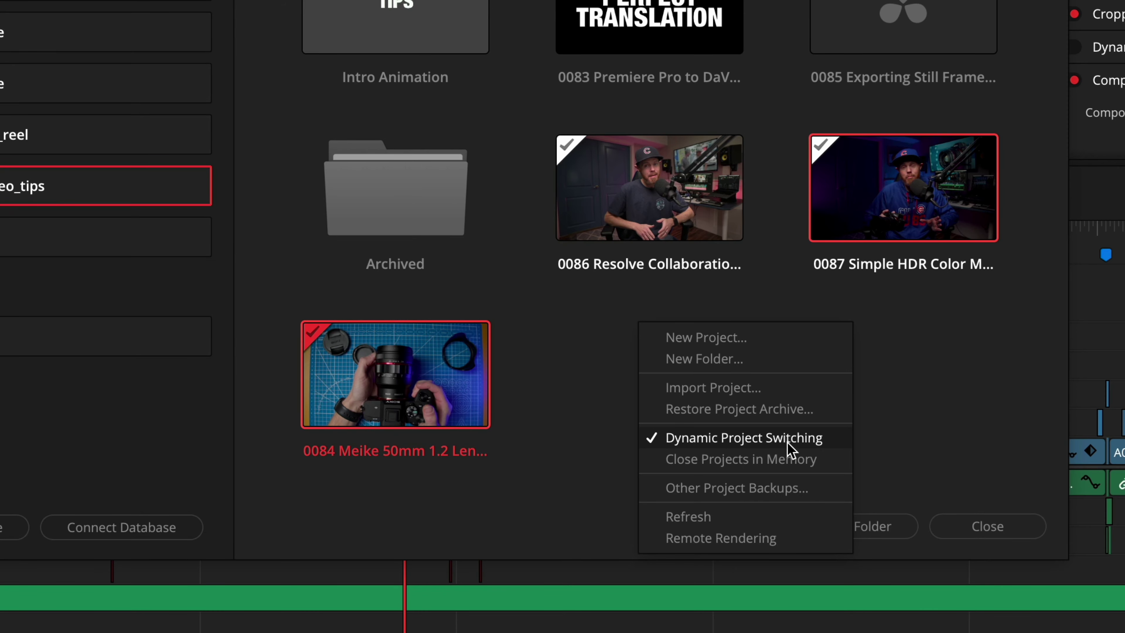
# Step: Close the Project Manager and try switching to the 0087 Simple HDR Color Management project
pyautogui.press('Escape')
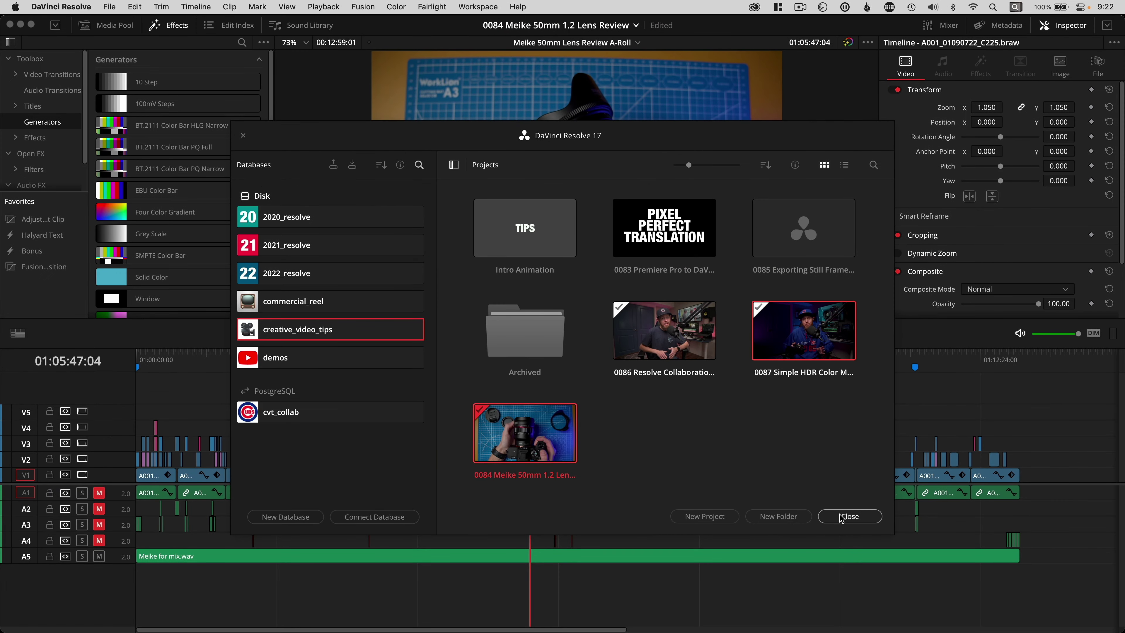
pyautogui.click(987, 526)
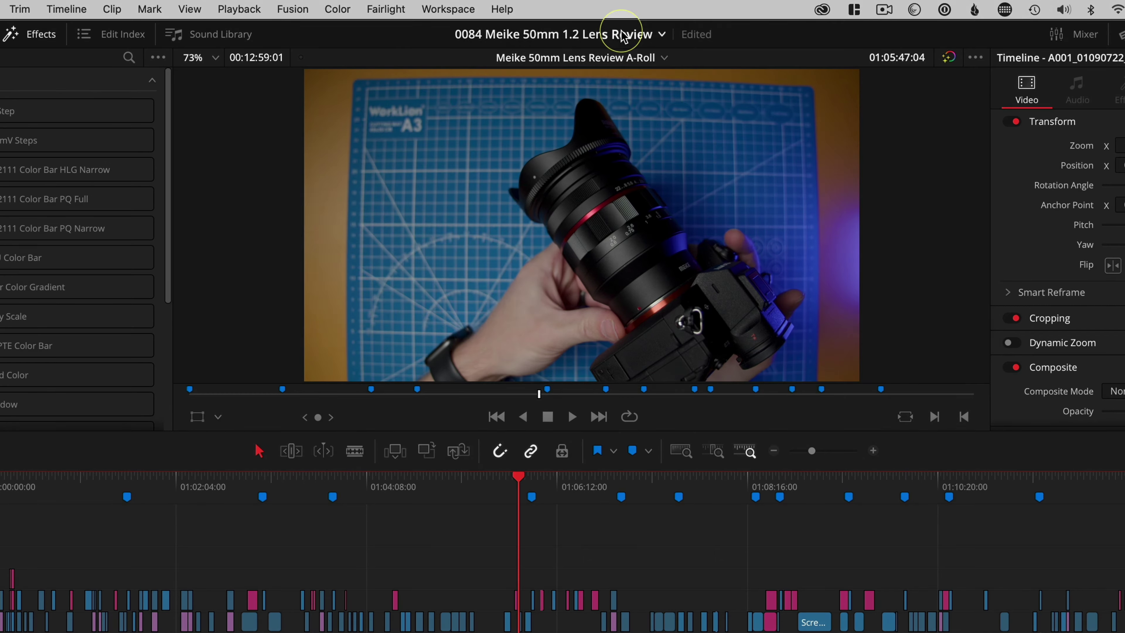
pyautogui.click(607, 25)
pyautogui.click(623, 61)
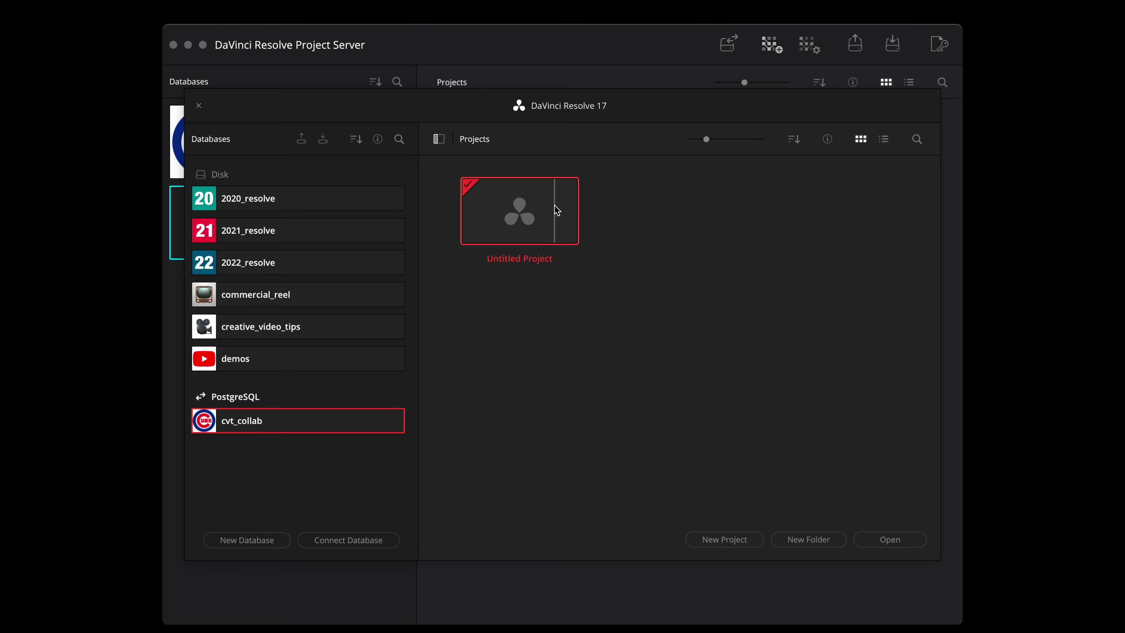
# Step: Turn off Dynamic Project Switching in the cvt_collab database and begin a new project
pyautogui.rightClick(557, 210)
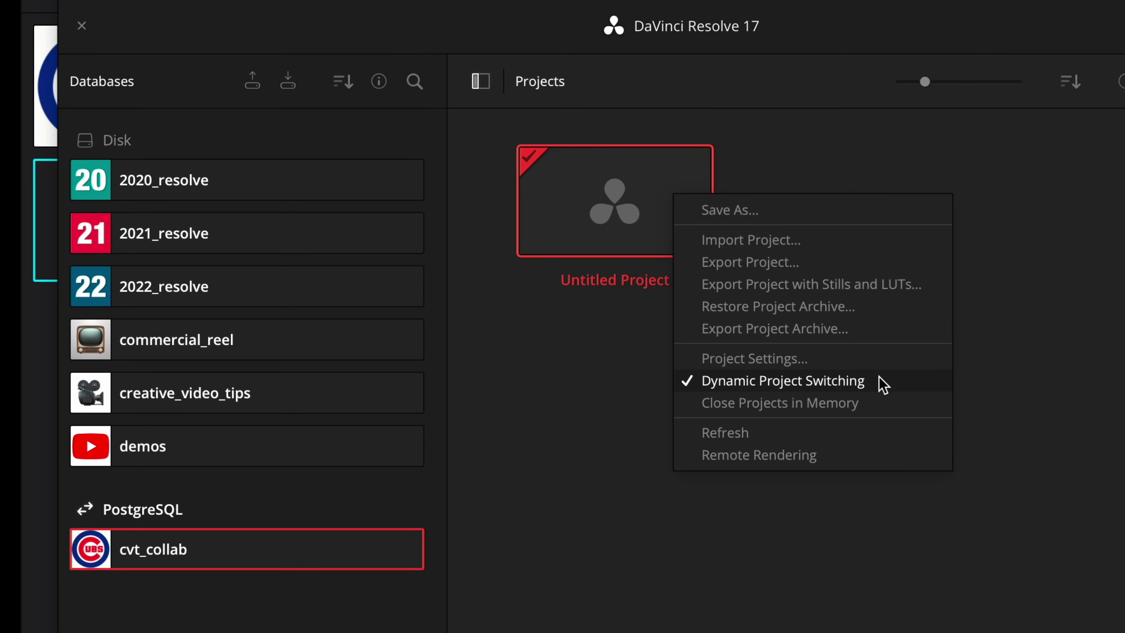
pyautogui.click(883, 383)
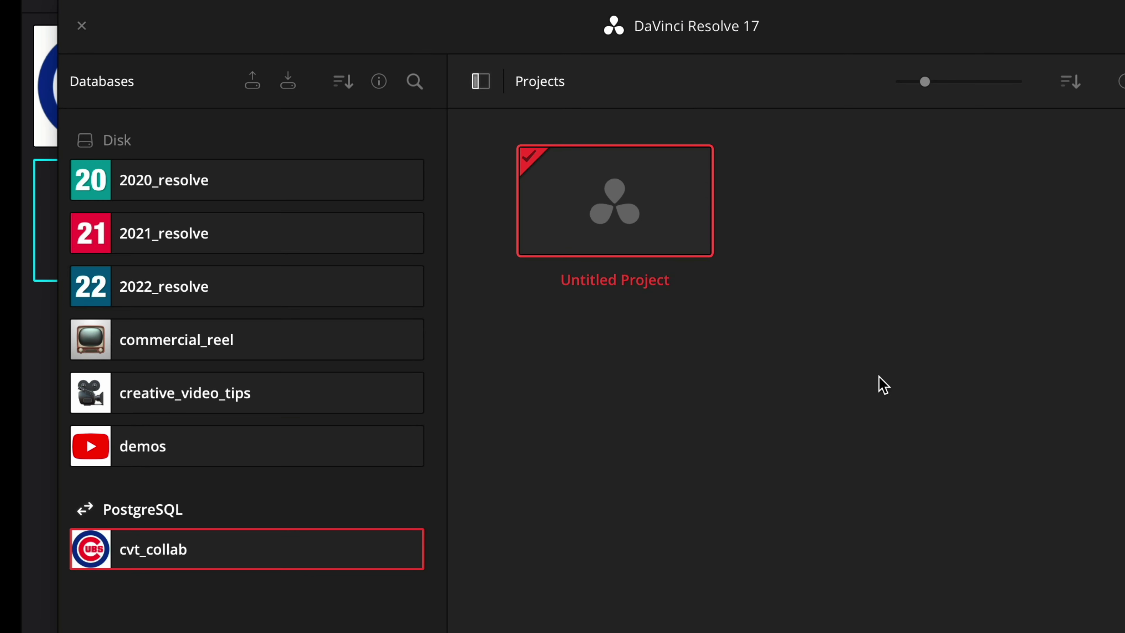
pyautogui.click(703, 517)
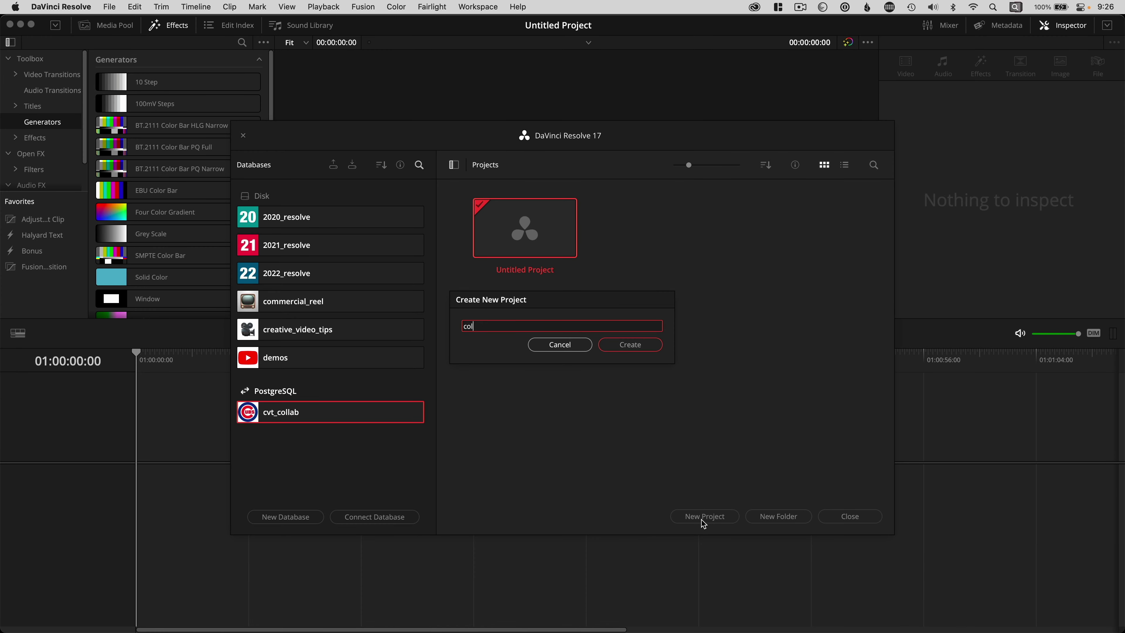
# Step: Create the project named collab and turn on Enable Collaboration for it
pyautogui.press('Return')
pyautogui.click(109, 7)
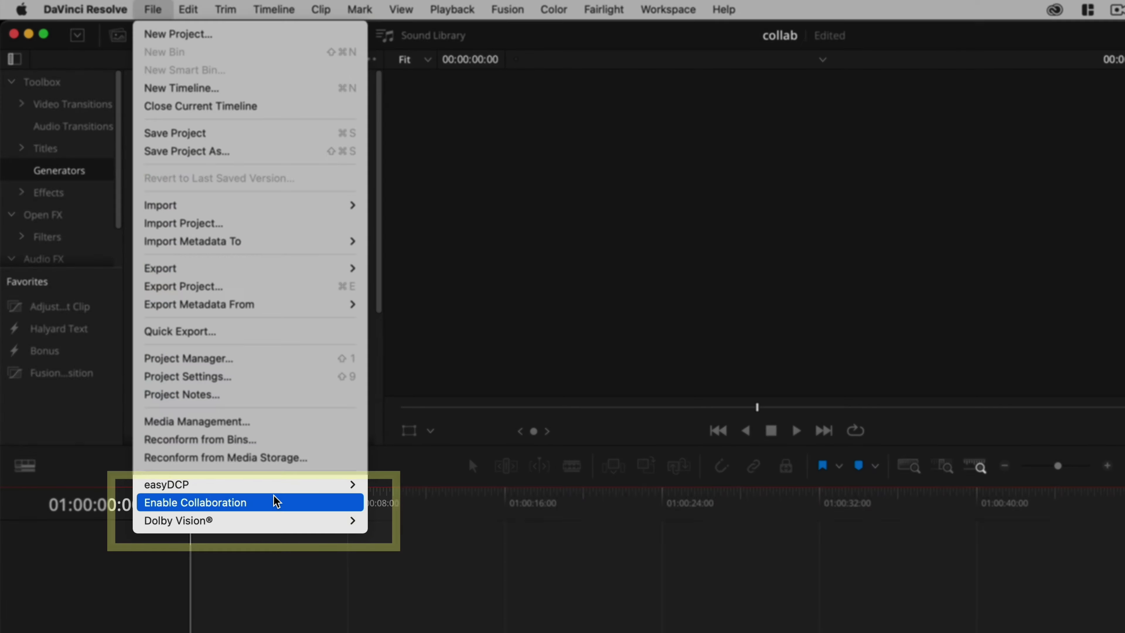
pyautogui.click(276, 500)
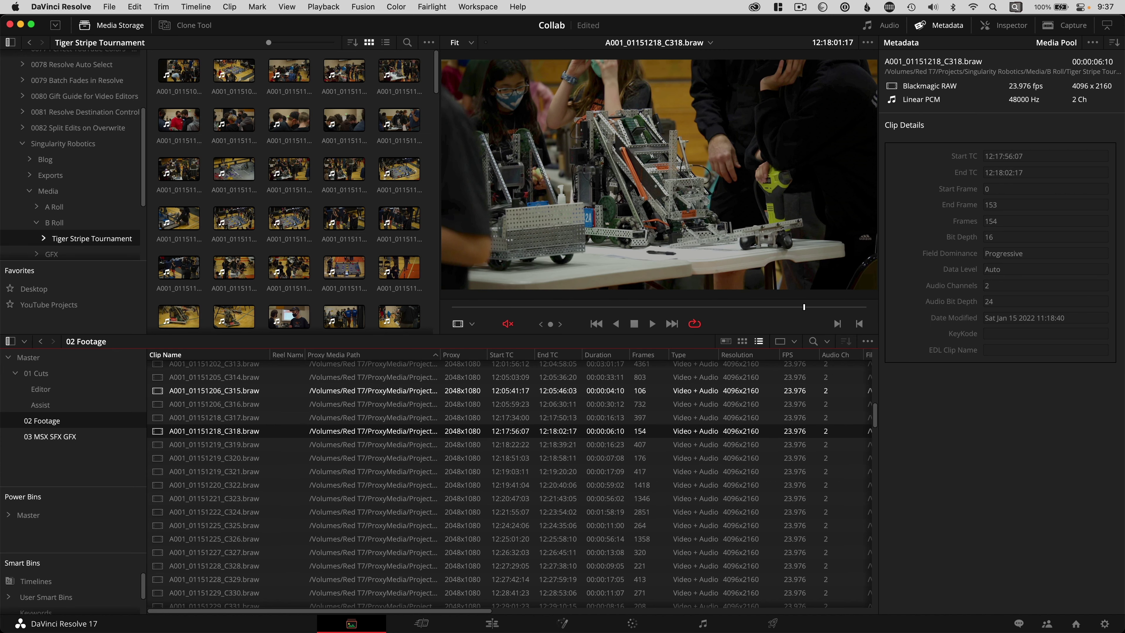
pyautogui.press('Down')
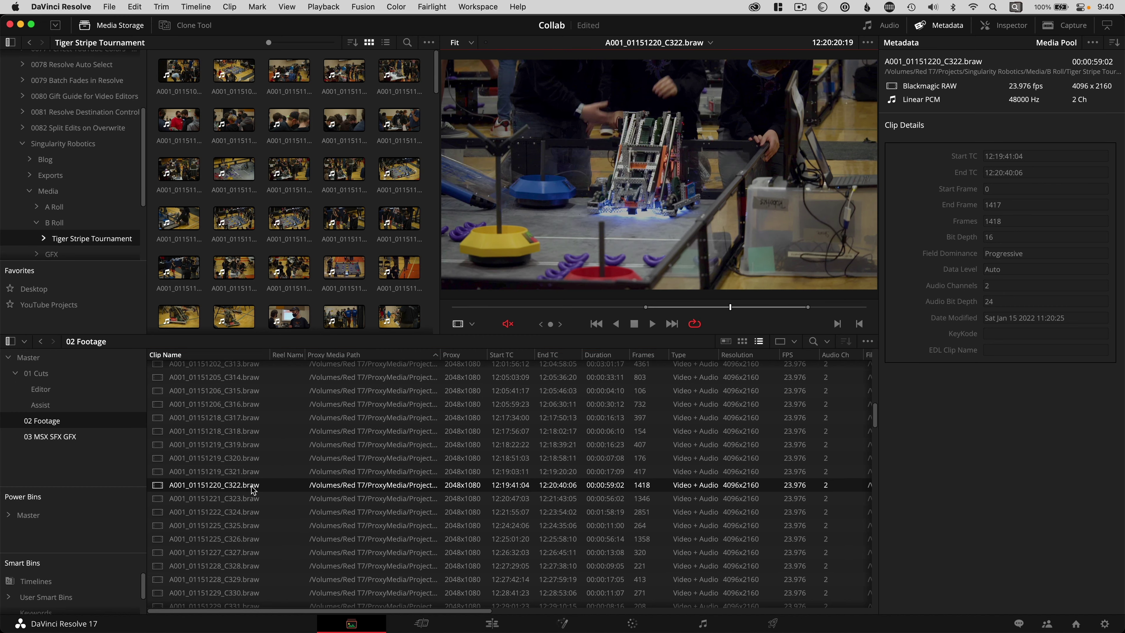
# Step: Generate proxy media for the clip A001_01151220_C322.braw
pyautogui.rightClick(252, 489)
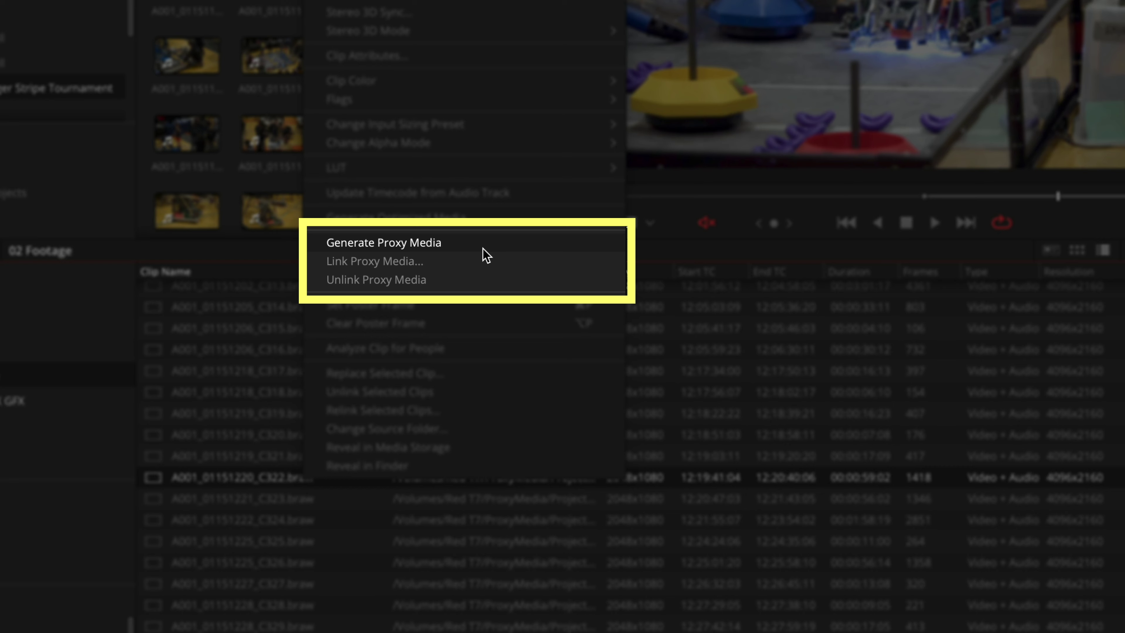
pyautogui.click(483, 248)
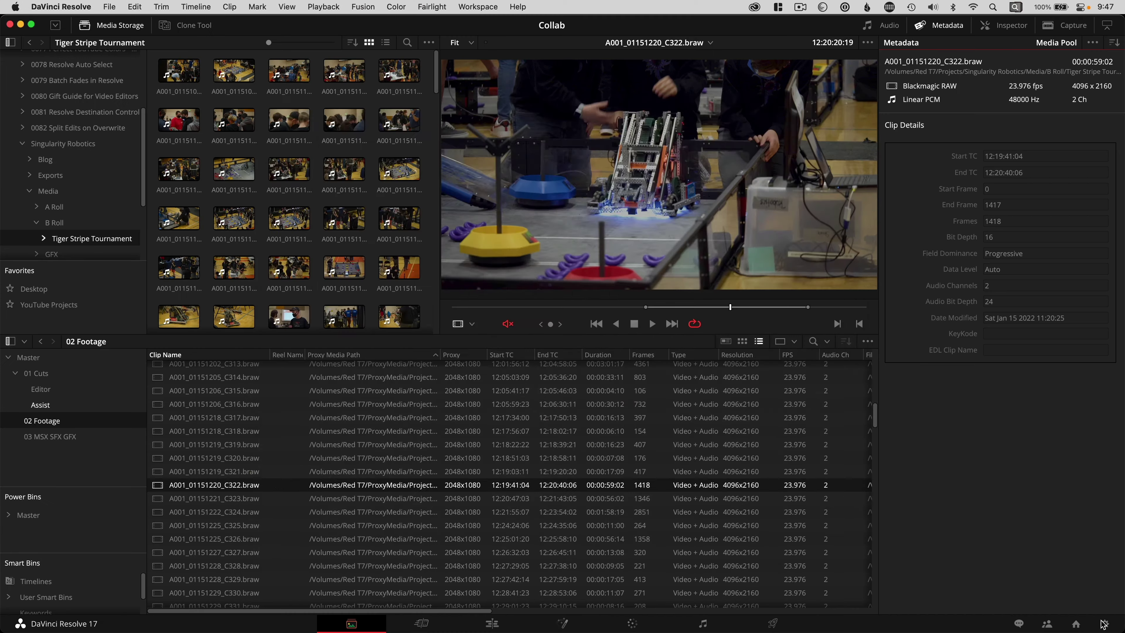
pyautogui.click(1102, 623)
# Step: Review the proxy media format choices H.265, ProRes and DNxHR in Project Settings
pyautogui.scroll(-8, 819, 447)
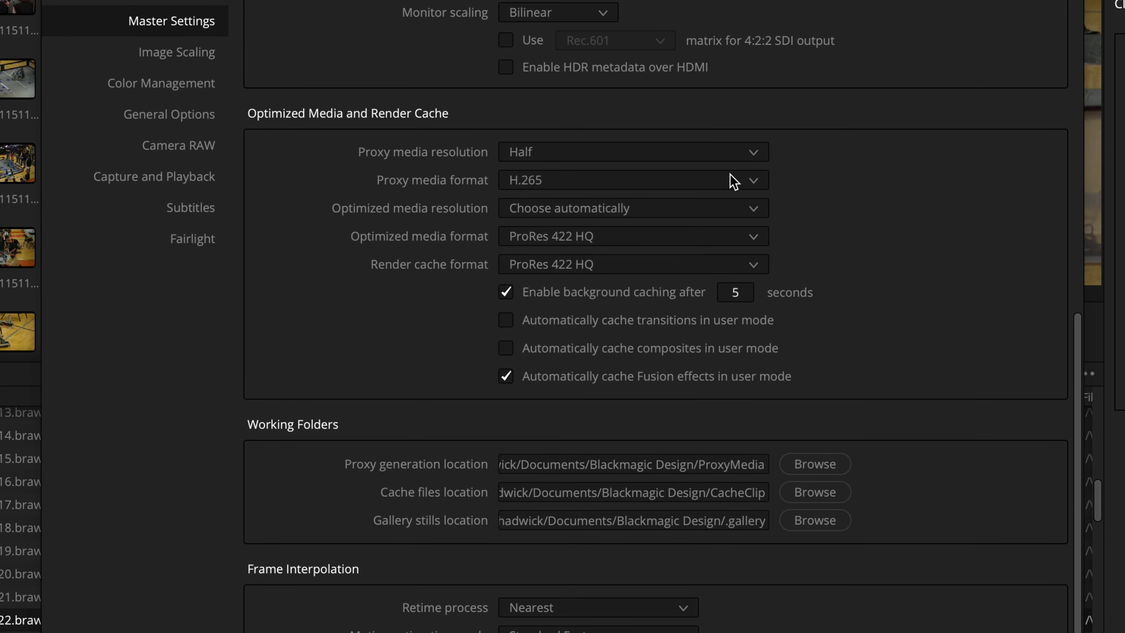
pyautogui.click(734, 181)
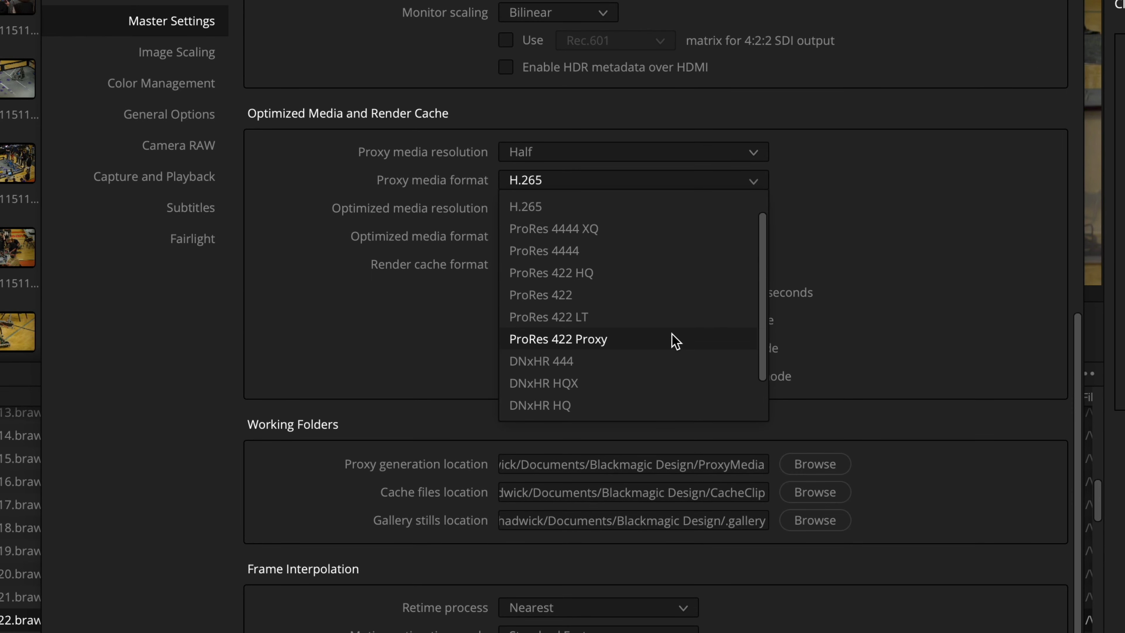
pyautogui.scroll(-2, 673, 339)
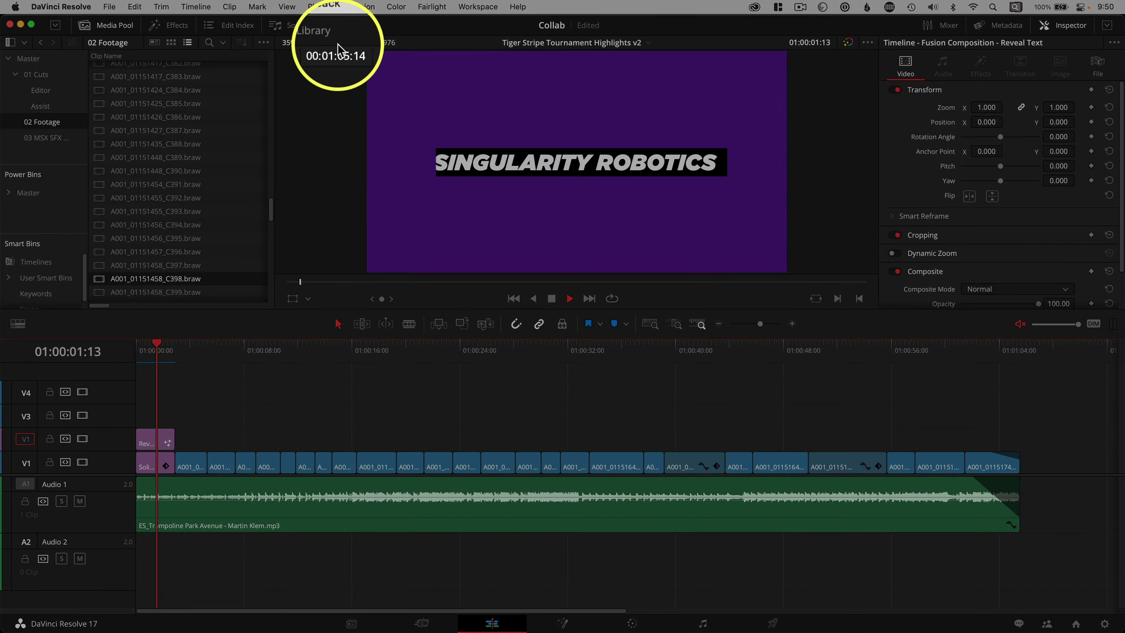
# Step: Toggle Use Proxy Media if Available and scroll through the Media Pool toward the Assist bin
pyautogui.click(323, 7)
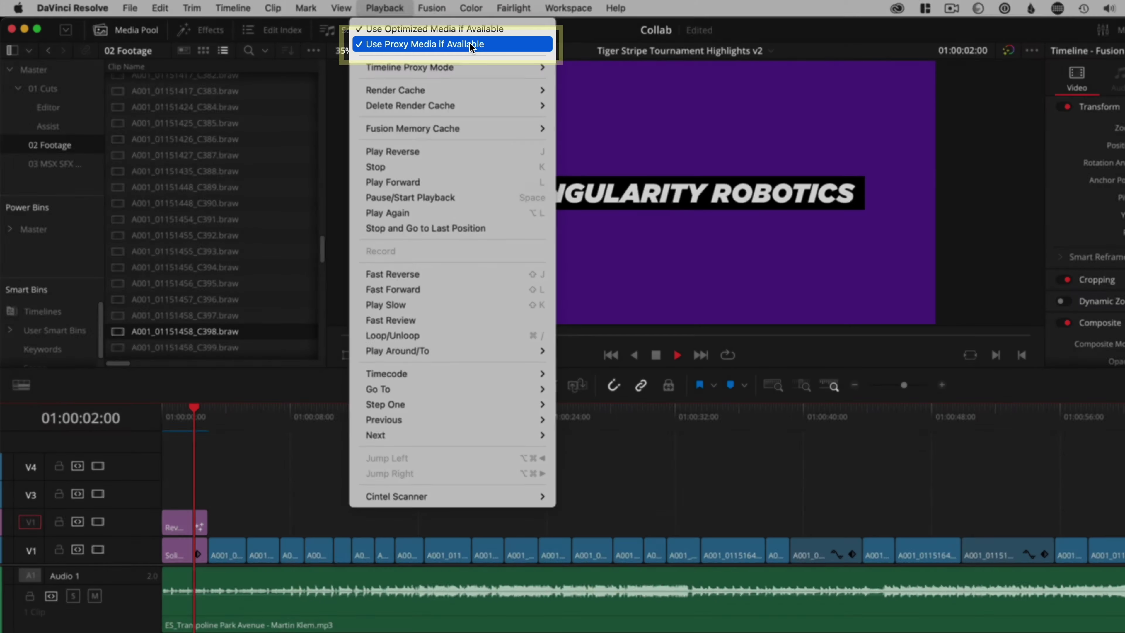
pyautogui.click(470, 47)
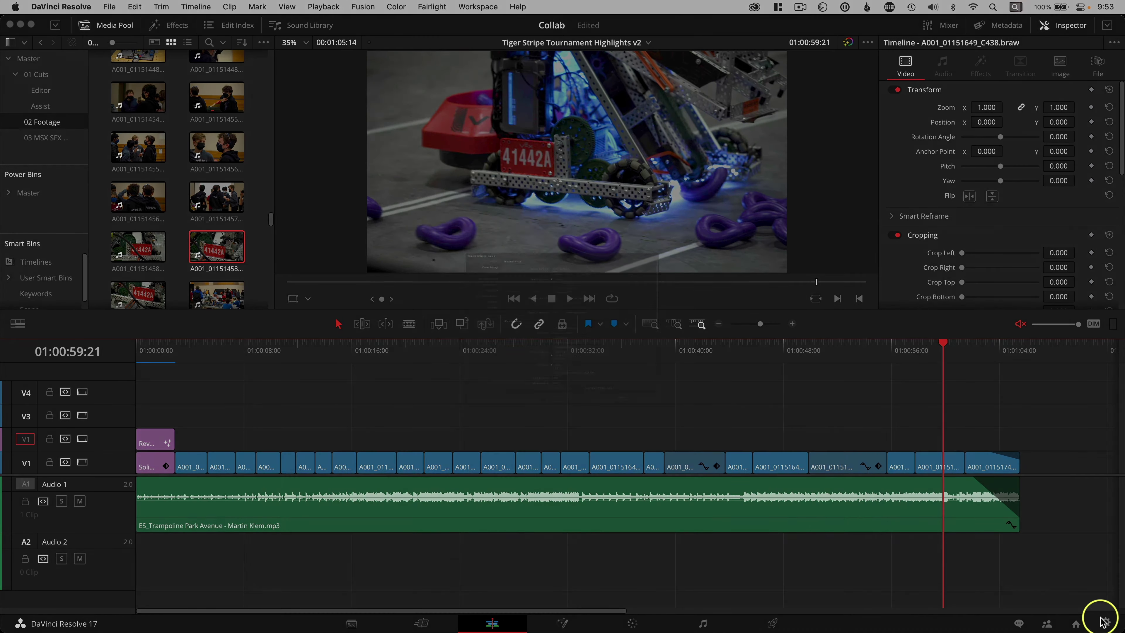
pyautogui.scroll(-10, 796, 405)
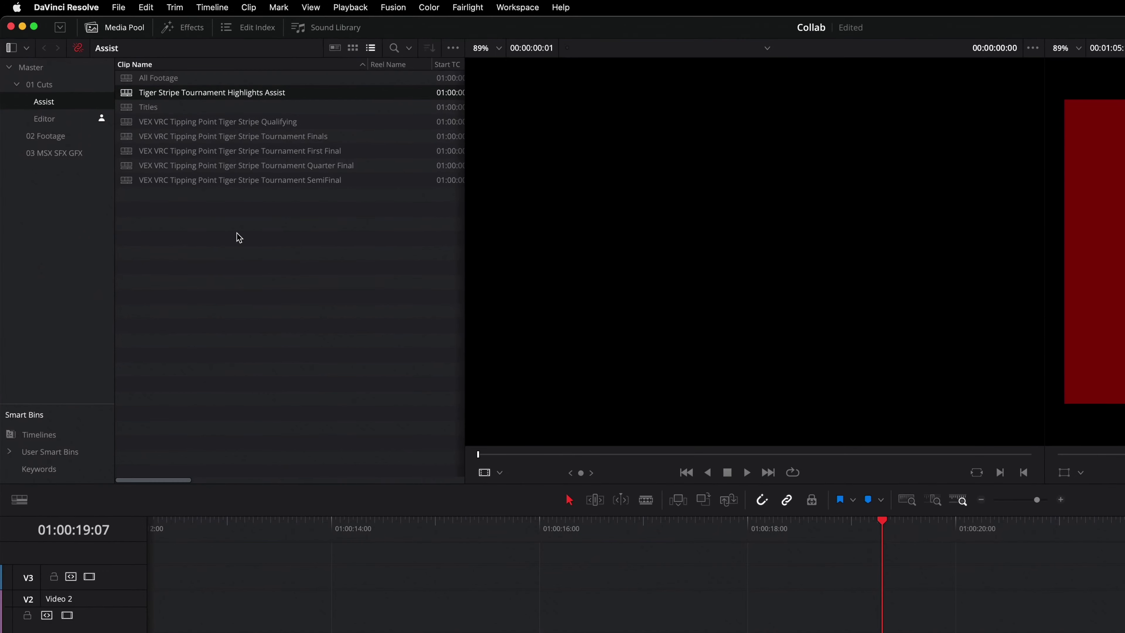
# Step: Relink the missing tournament clip by locating it in the Tiger Stripe Tournament folder
pyautogui.click(78, 48)
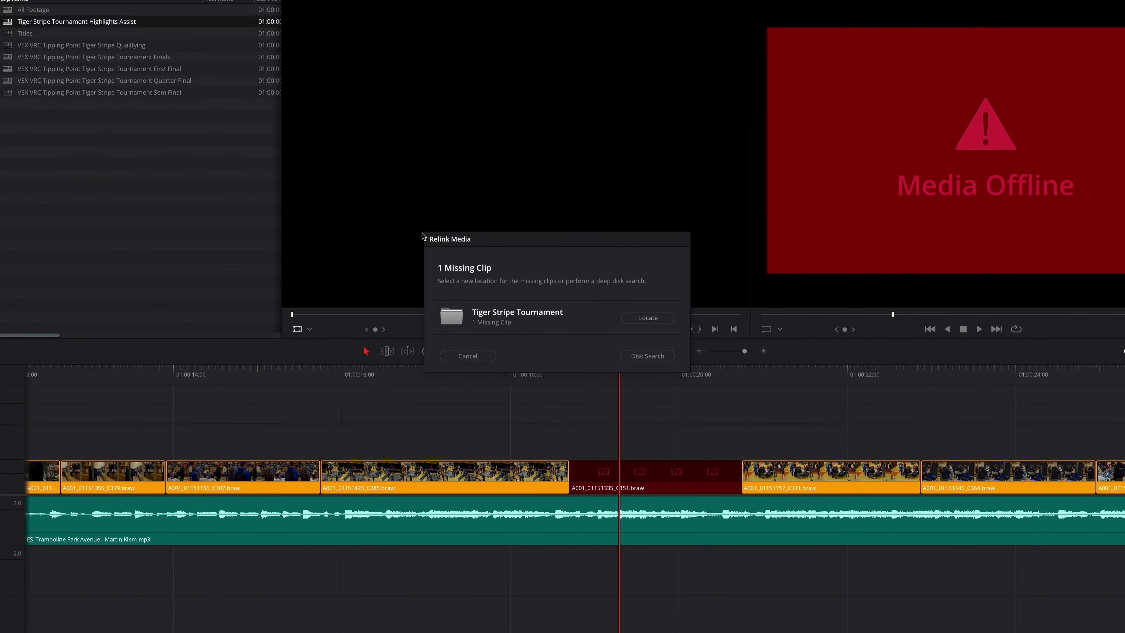
pyautogui.click(632, 318)
pyautogui.doubleClick(628, 316)
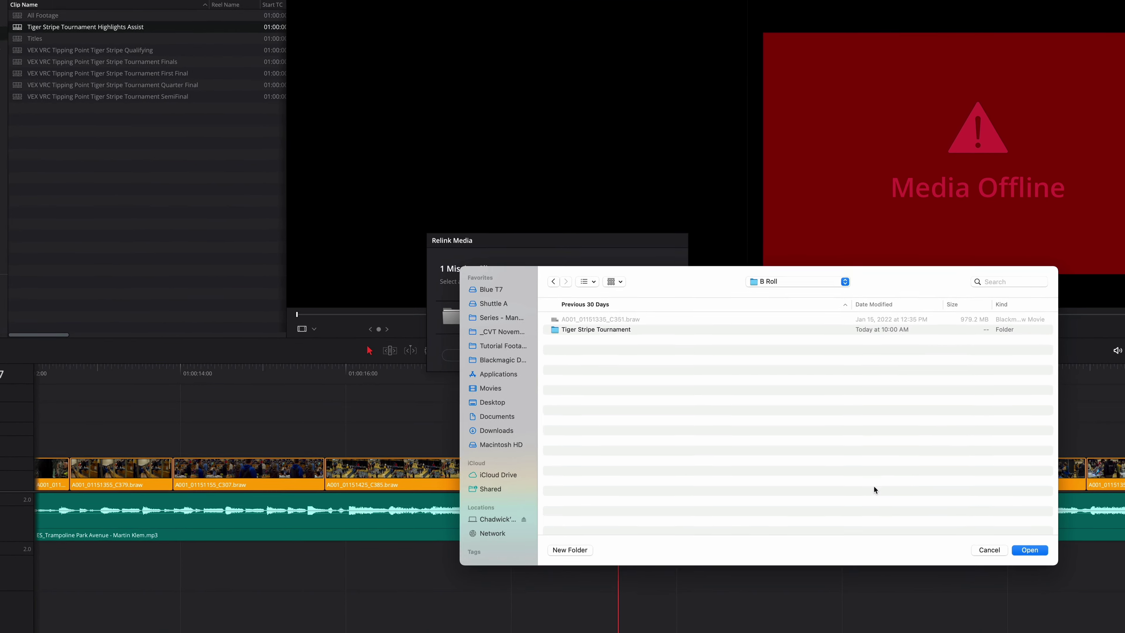
pyautogui.click(1051, 556)
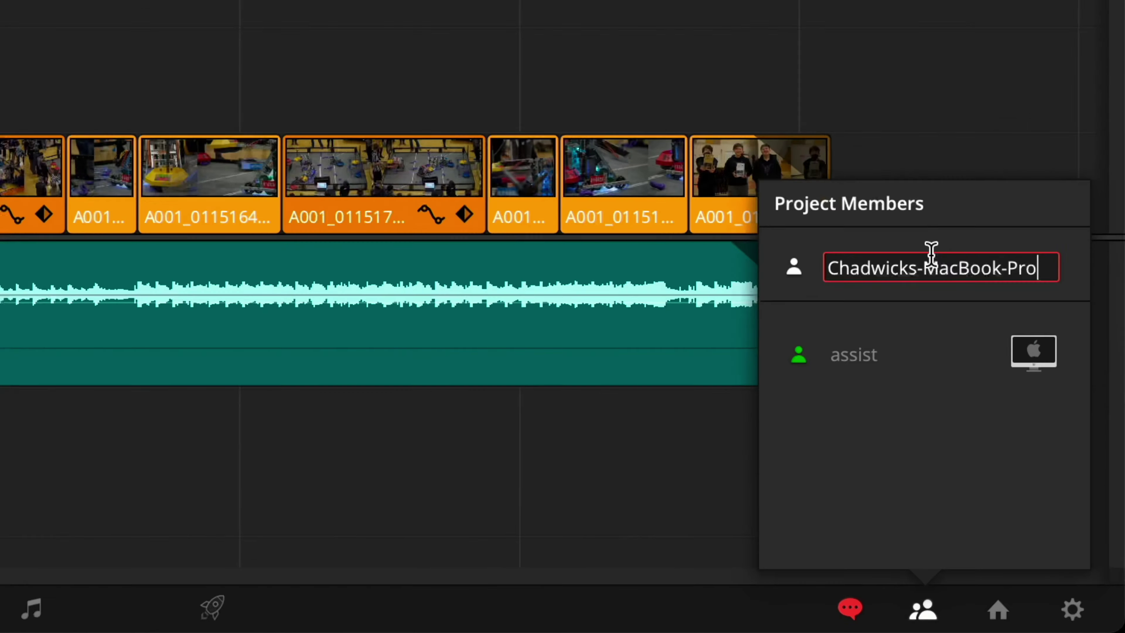
# Step: Rename this machine's project member to 'editor' and set its member colour to blue
pyautogui.doubleClick(1050, 488)
pyautogui.tripleClick(930, 249)
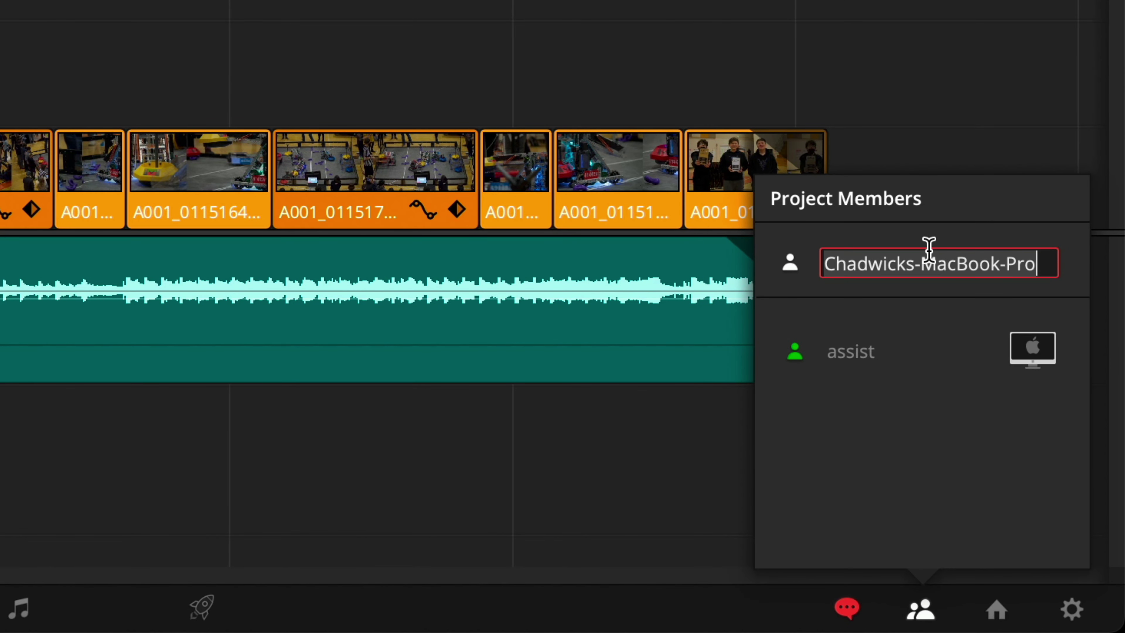
pyautogui.write('editor')
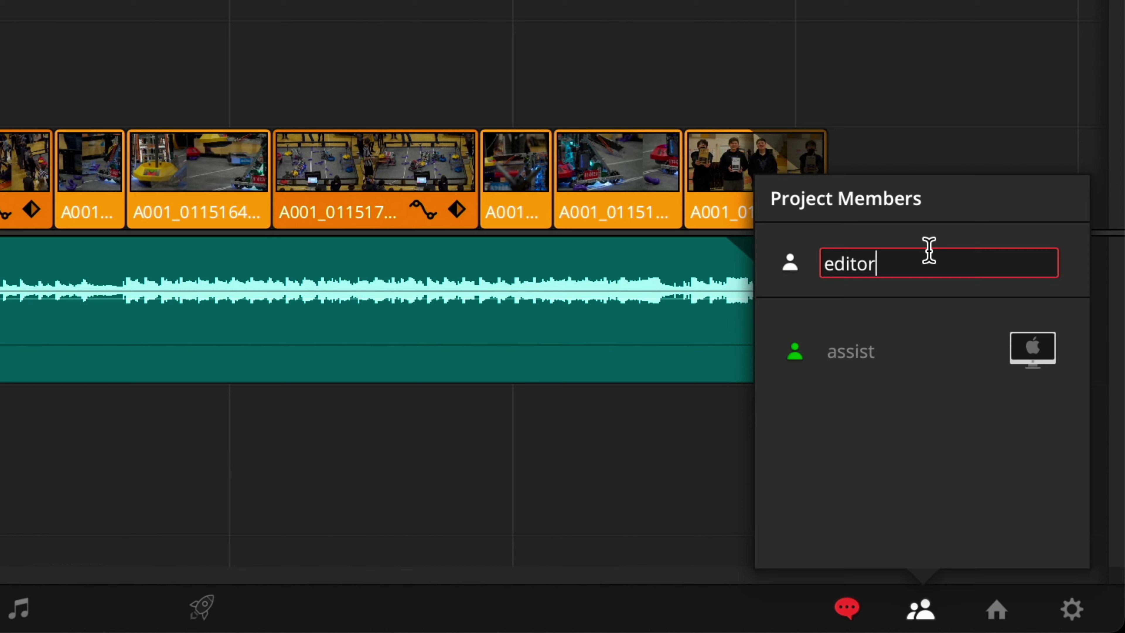
pyautogui.click(797, 266)
pyautogui.click(832, 315)
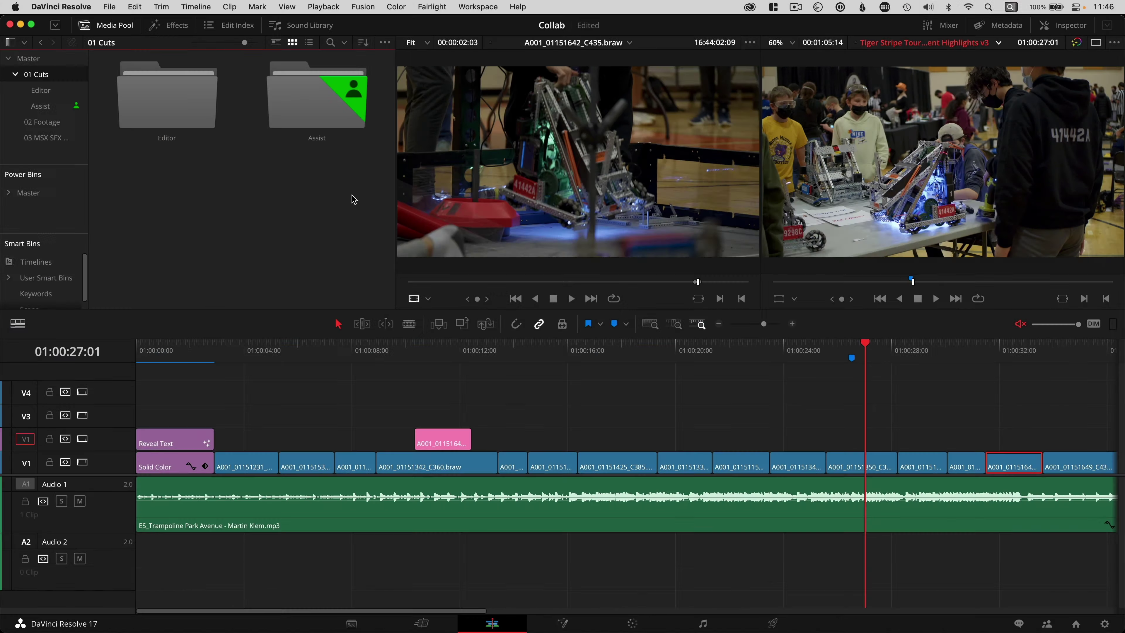
pyautogui.click(323, 125)
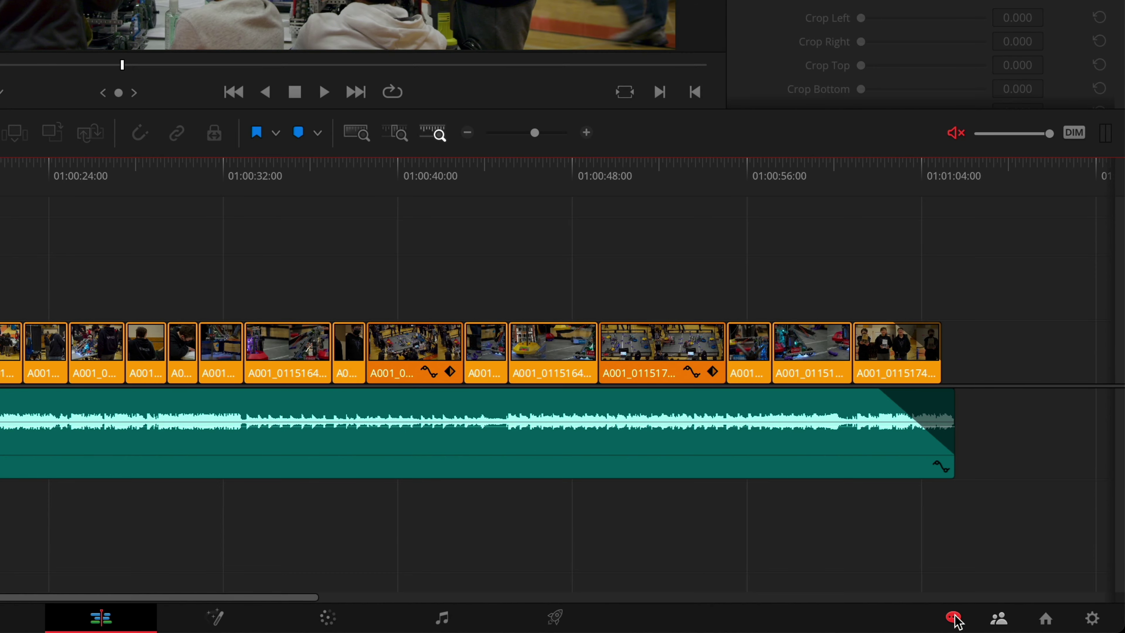
# Step: Write 'hey can we change that bg colo' in Collaboration Chat and draft the reply 'I agree completely'
pyautogui.click(952, 617)
pyautogui.click(265, 284)
pyautogui.write('hey can we')
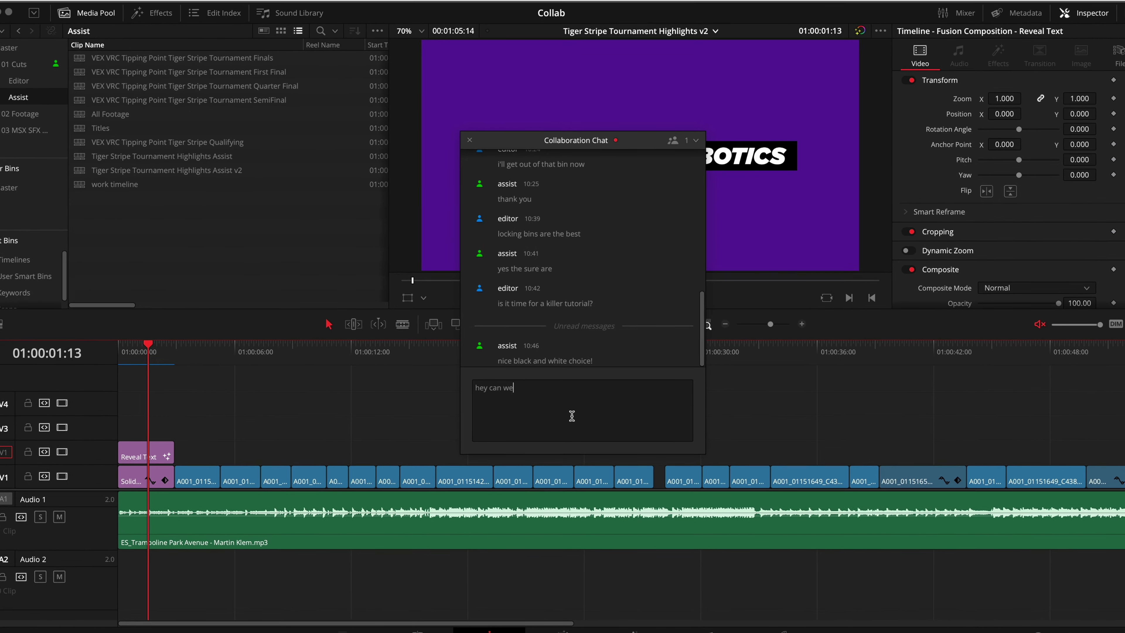
pyautogui.write(' change that bg colo')
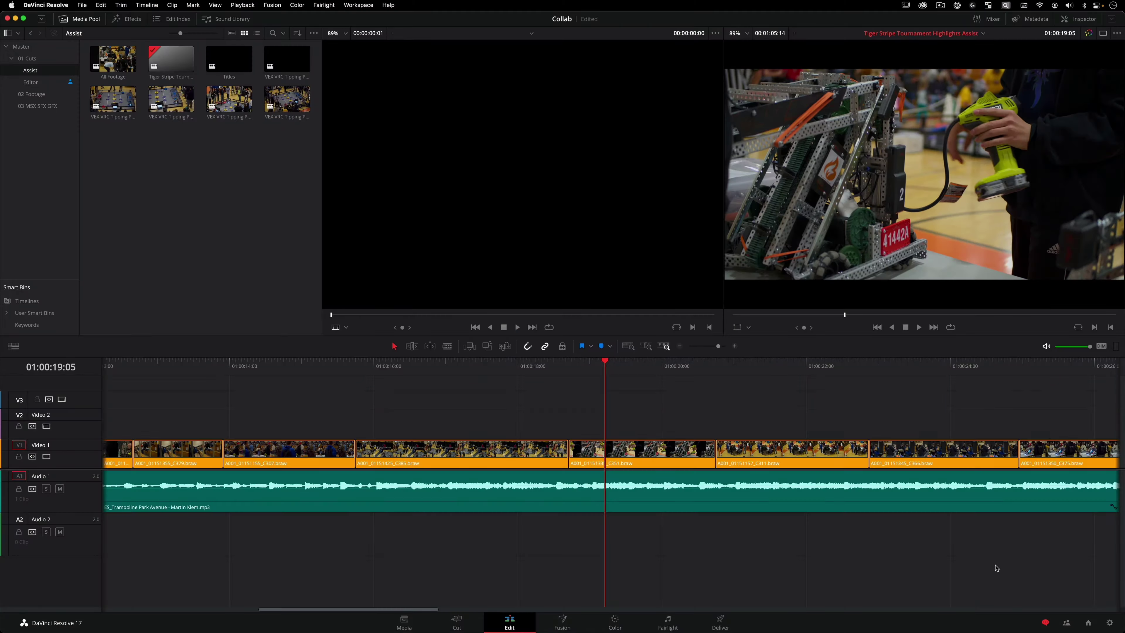
pyautogui.click(1045, 619)
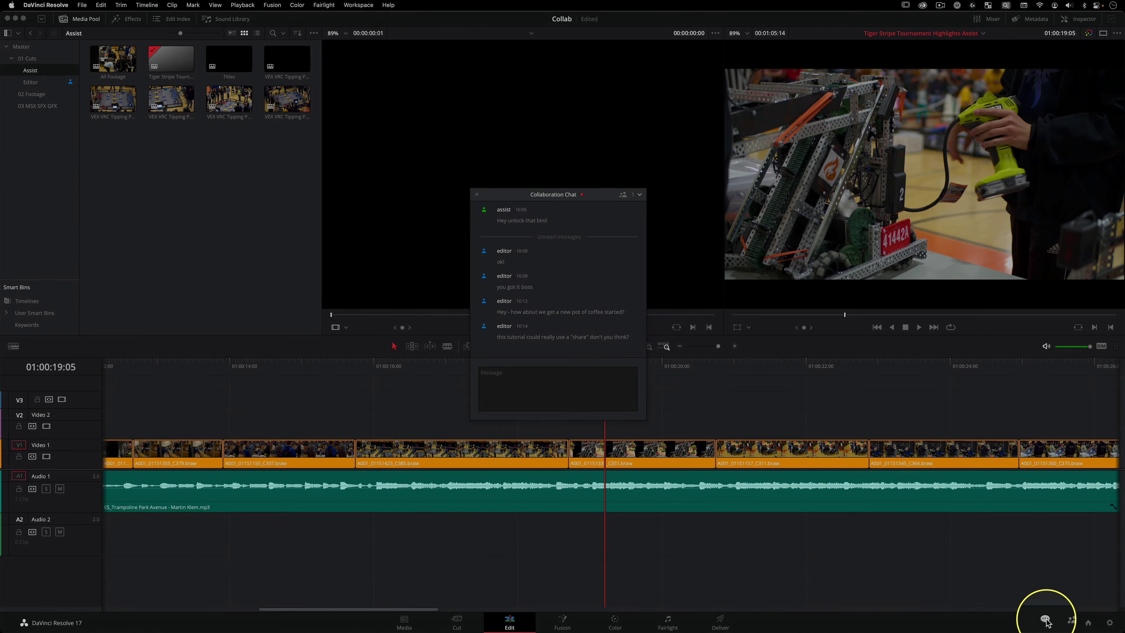
pyautogui.write('I agree completely')
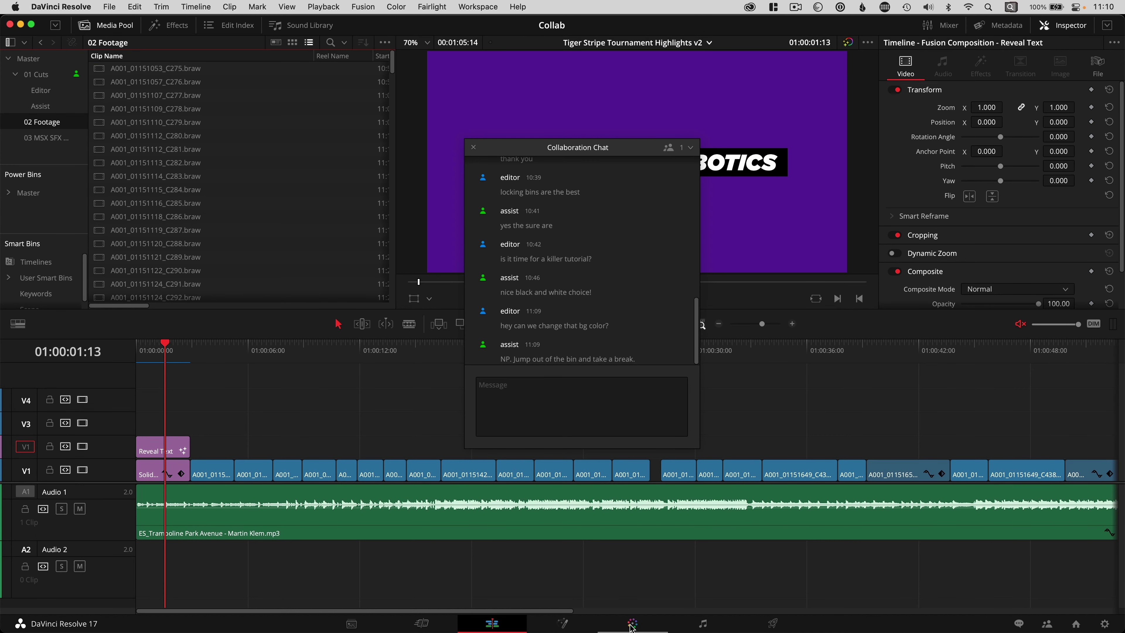
# Step: Switch to the Color page
pyautogui.click(632, 624)
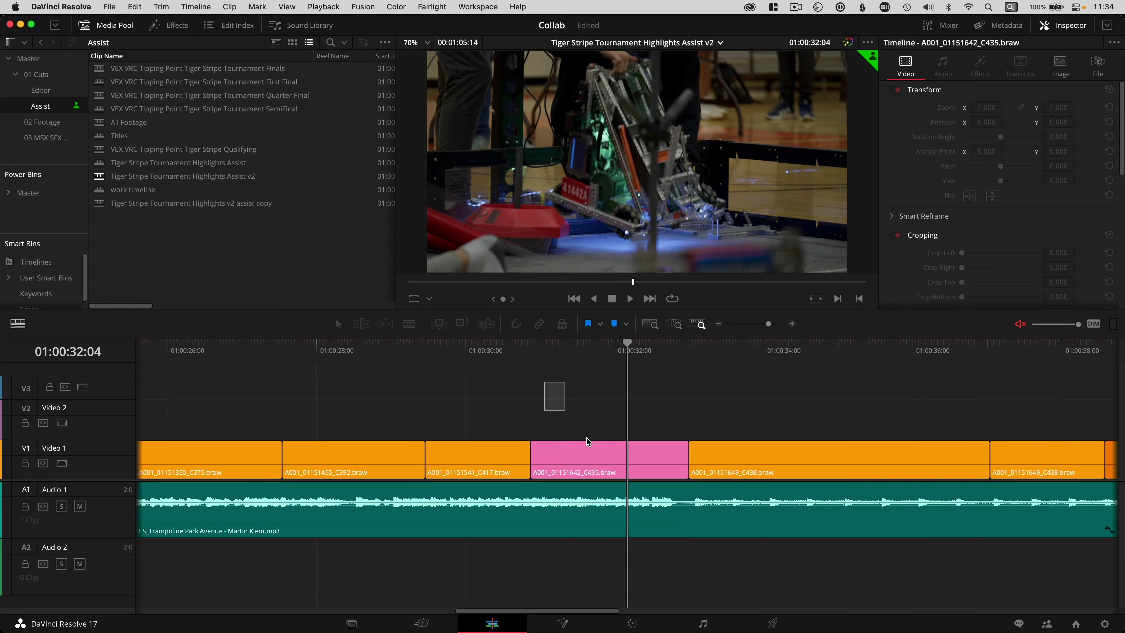
# Step: Copy the pink clip and open the Tiger Stripe Tournament Highlights v3 timeline from the Editor bin
pyautogui.press('super+c')
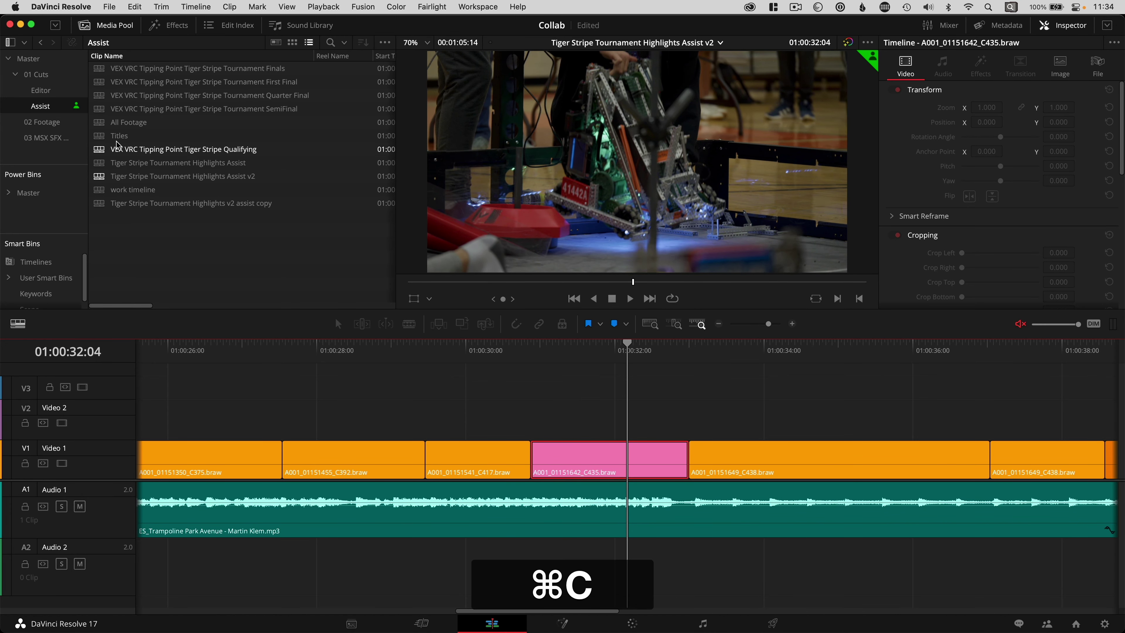
pyautogui.click(42, 91)
pyautogui.doubleClick(111, 96)
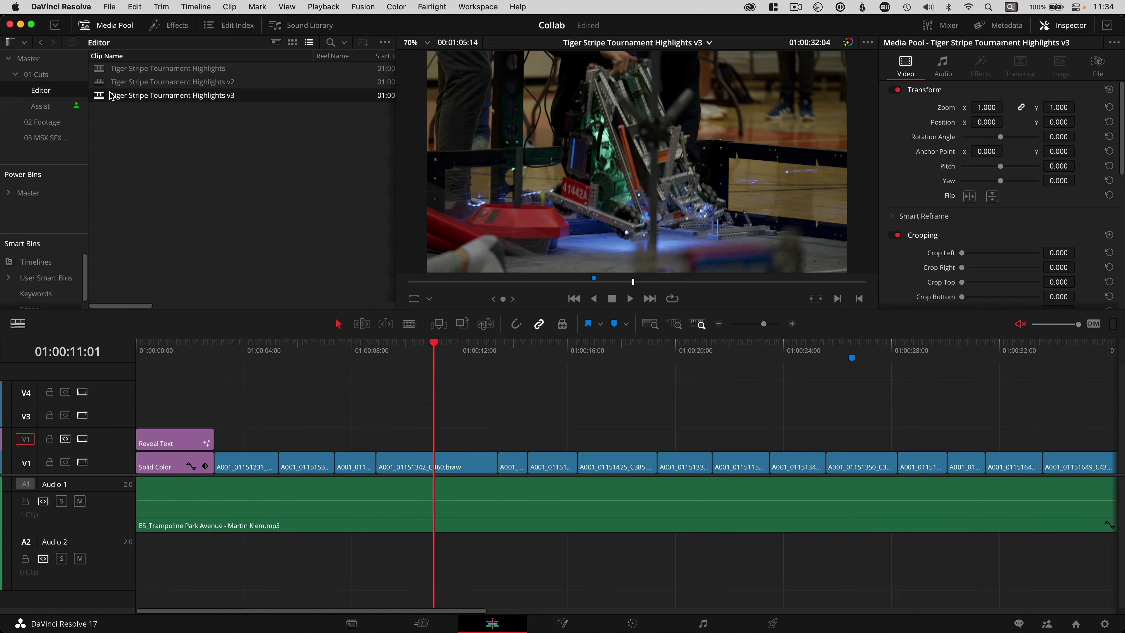
# Step: Paste the pink clip onto V2 around 01:00:10 and play back that section
pyautogui.click(415, 355)
pyautogui.press('super+v')
pyautogui.click(419, 354)
pyautogui.click(403, 361)
pyautogui.press('space')
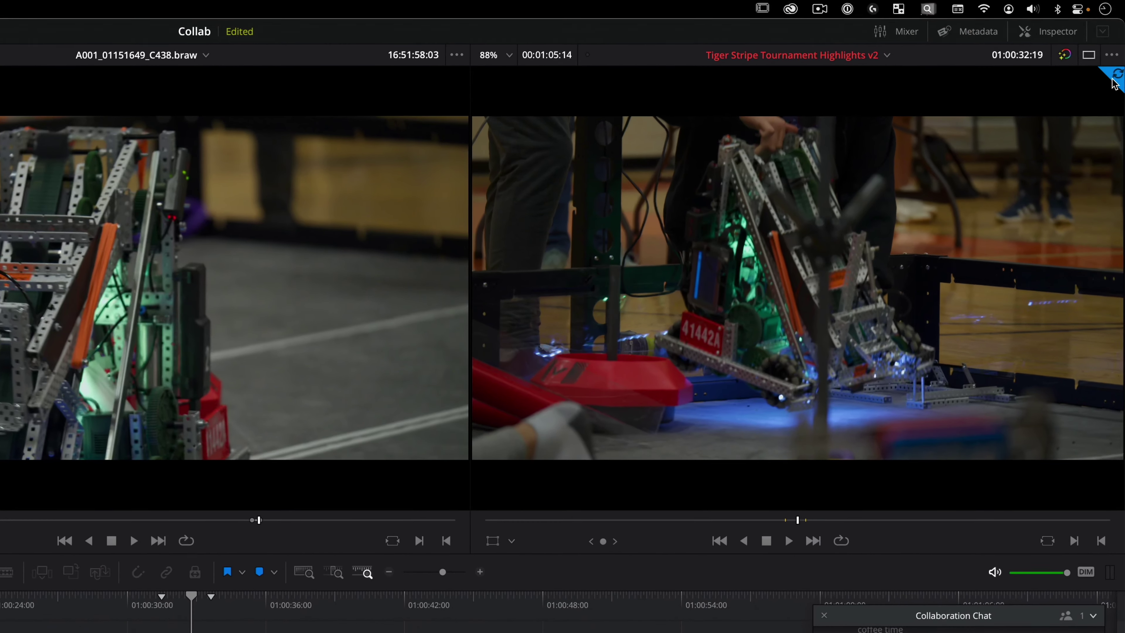
# Step: Pull in the latest collaborator changes and refresh the Editor bin to show the black-and-white look
pyautogui.click(1112, 76)
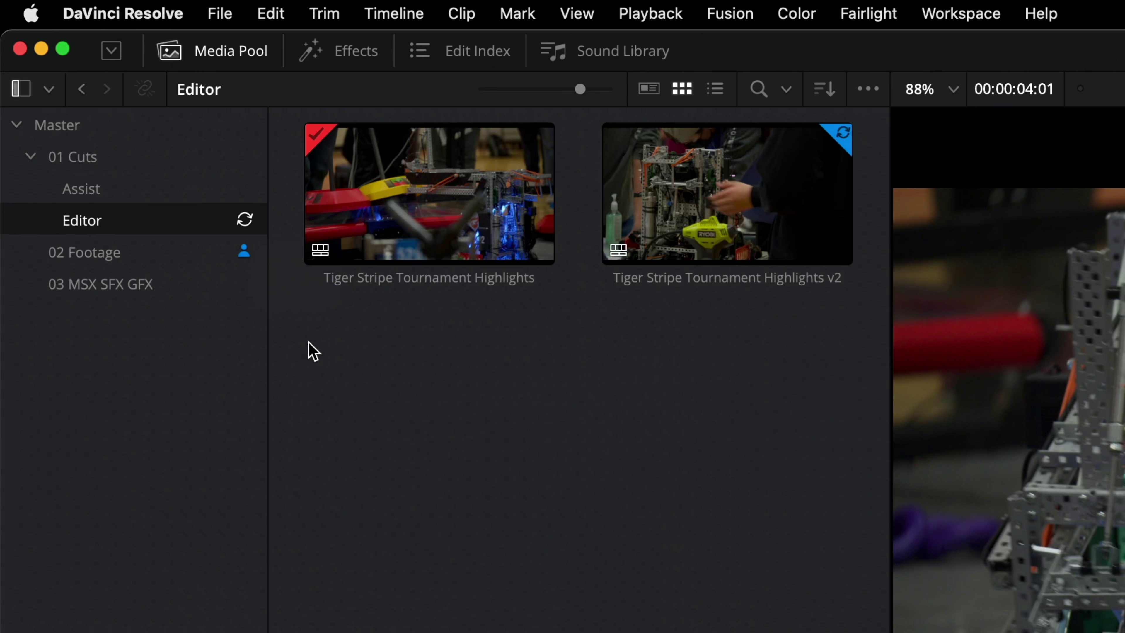
pyautogui.click(245, 220)
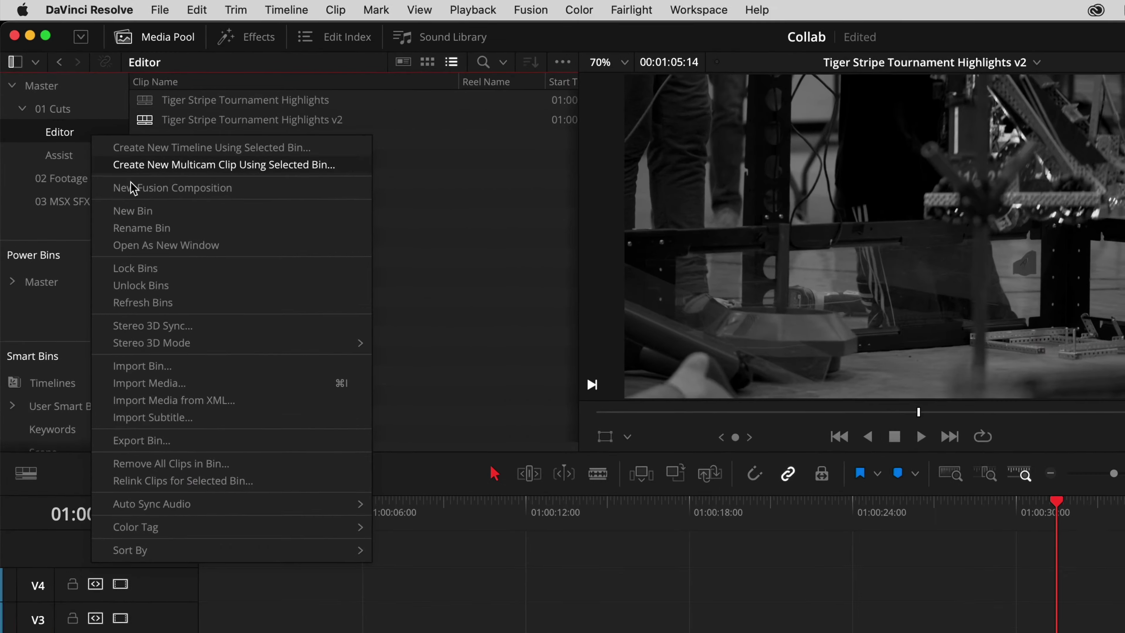
# Step: Lock then unlock the Editor bin, and open 02 Footage view-only with clip A001_01151112_C280.braw loaded
pyautogui.click(177, 268)
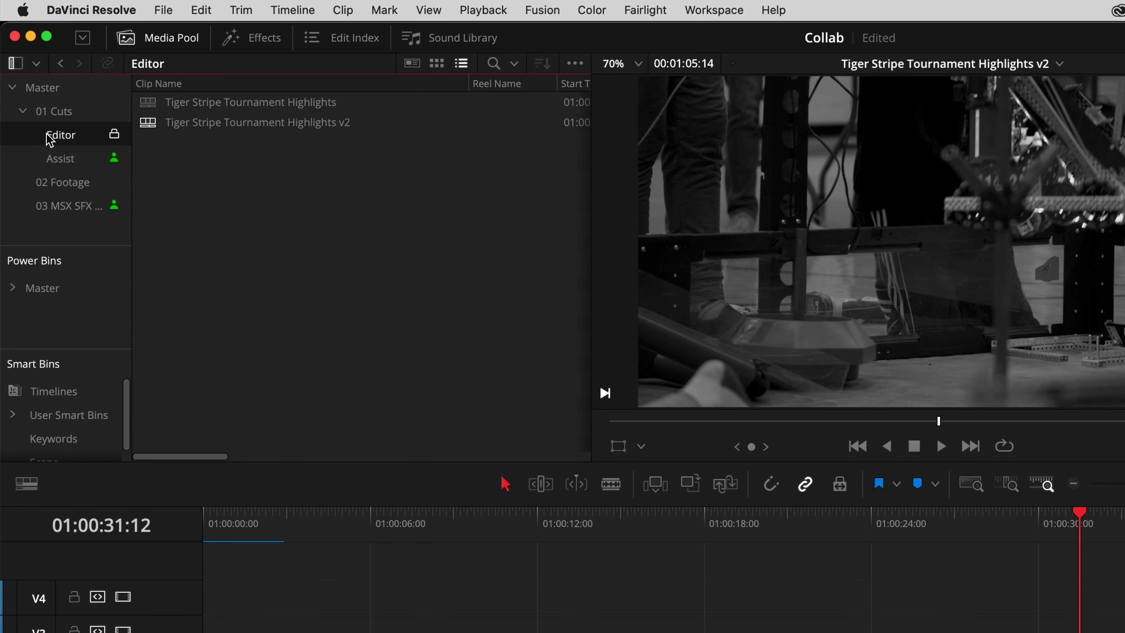
pyautogui.rightClick(50, 141)
pyautogui.click(130, 286)
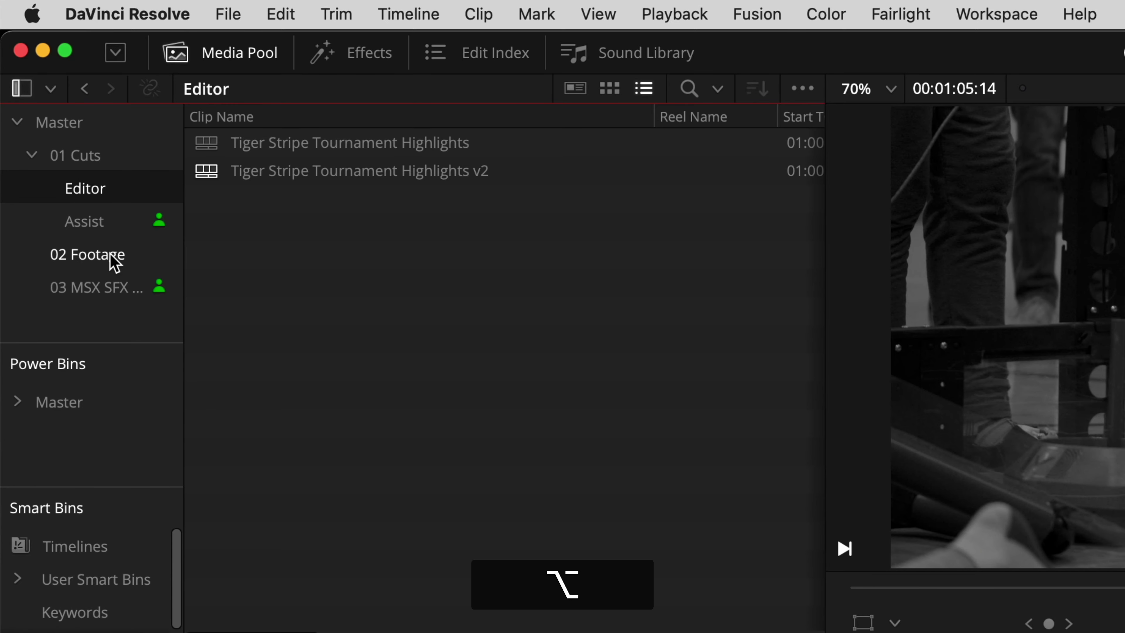
pyautogui.keyDown('alt'); pyautogui.click(110, 256); pyautogui.keyUp('alt')
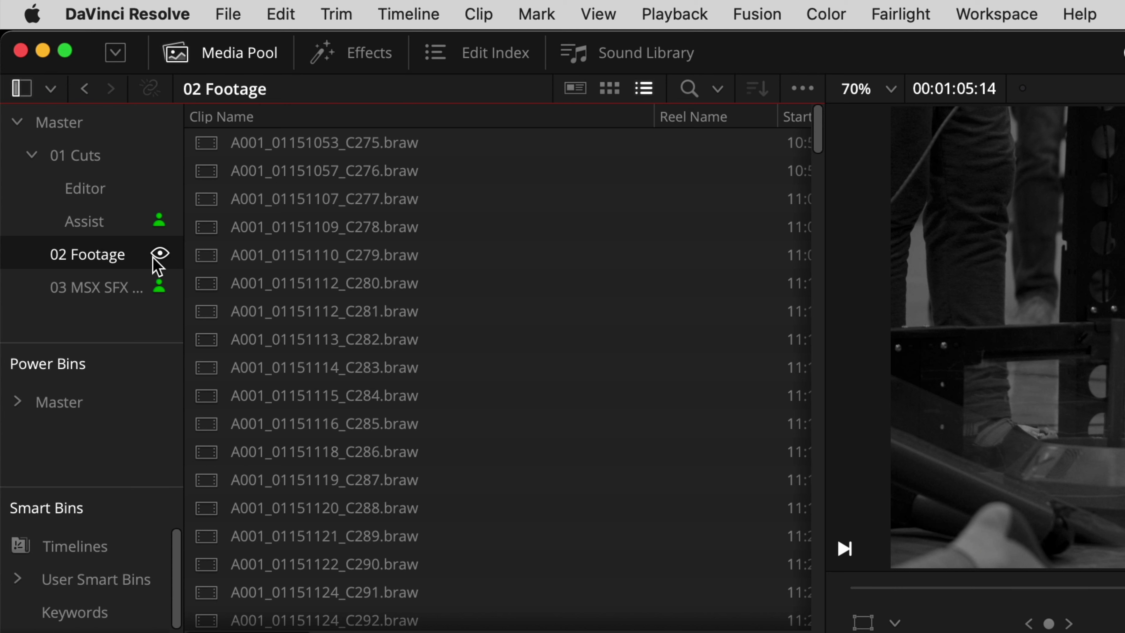
pyautogui.click(207, 279)
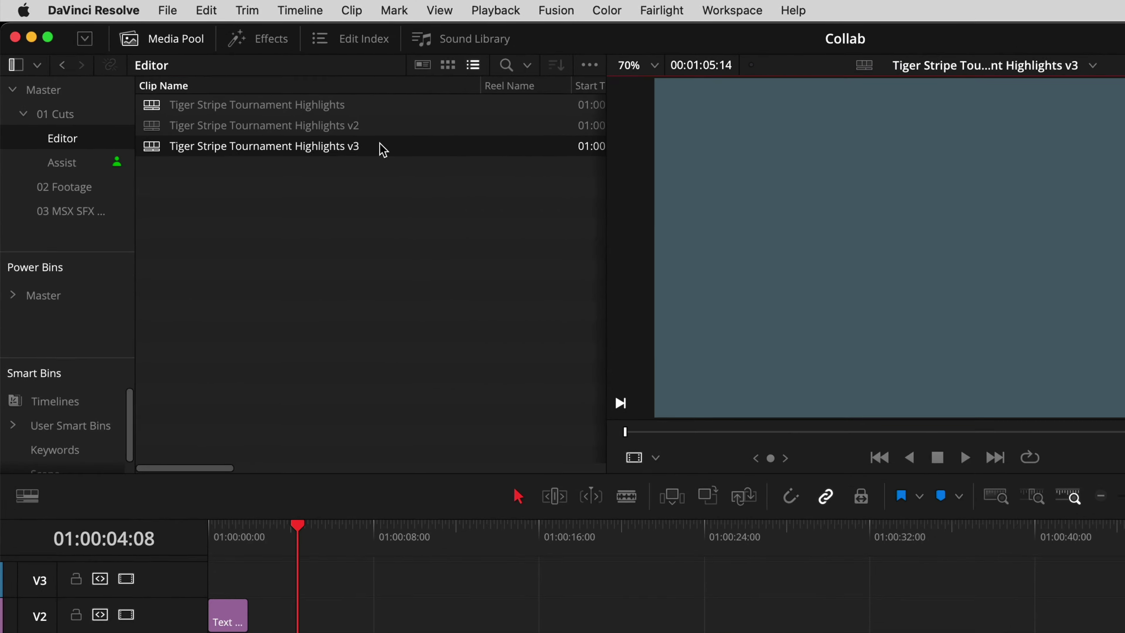
# Step: Compare Tiger Stripe Tournament Highlights v3 with the current timeline and accept one change from the Diff Index
pyautogui.rightClick(384, 150)
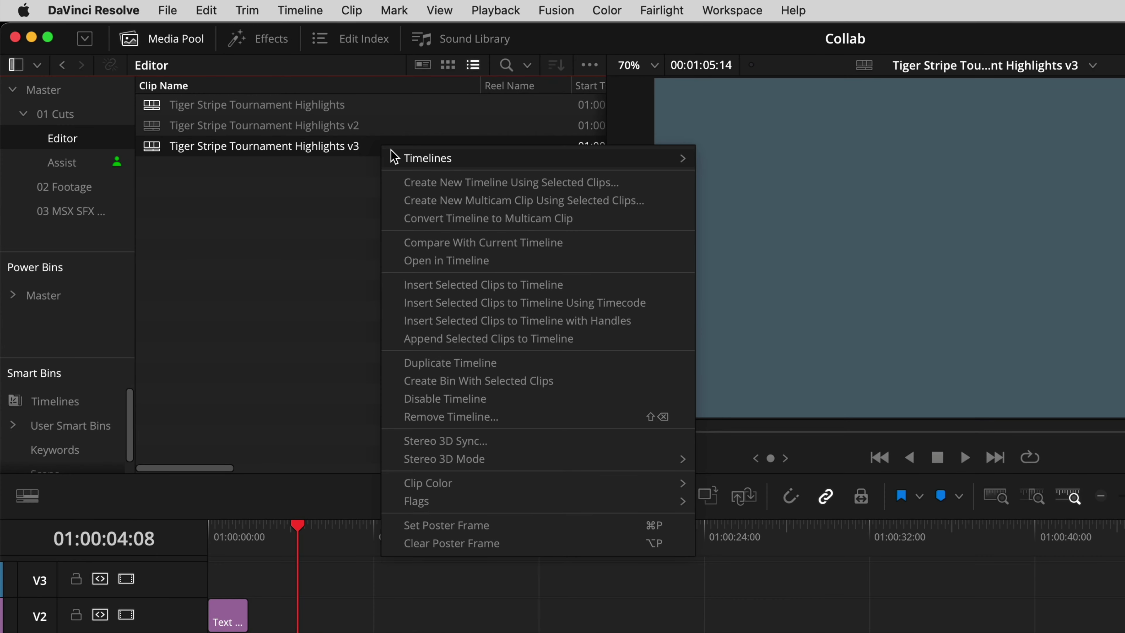
pyautogui.click(565, 243)
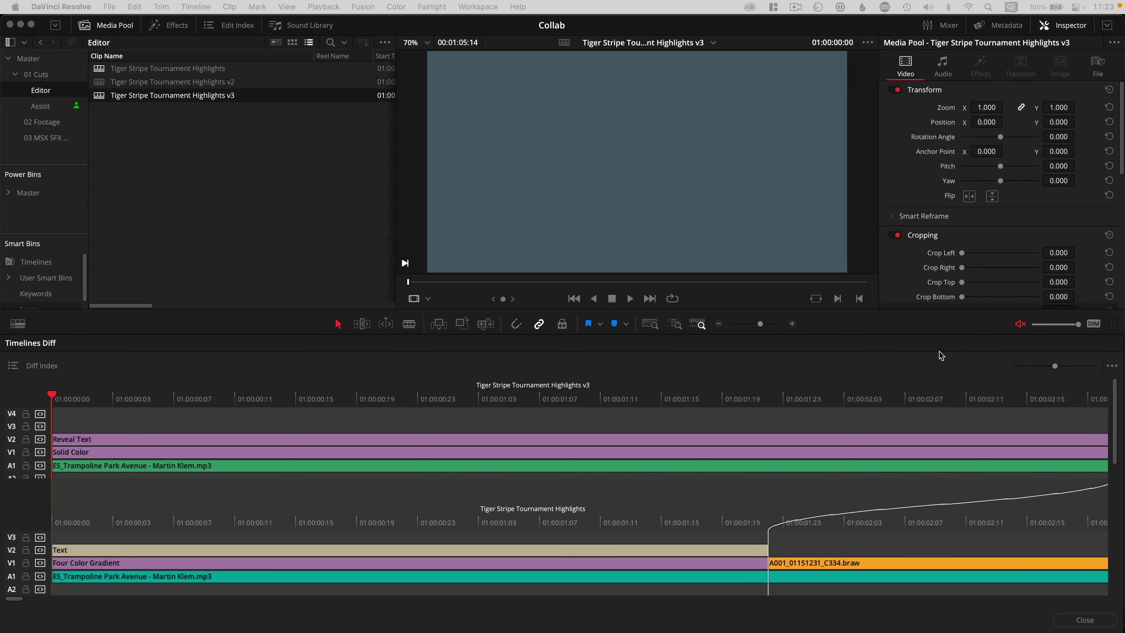
pyautogui.moveTo(1055, 367); pyautogui.dragTo(1045, 369)
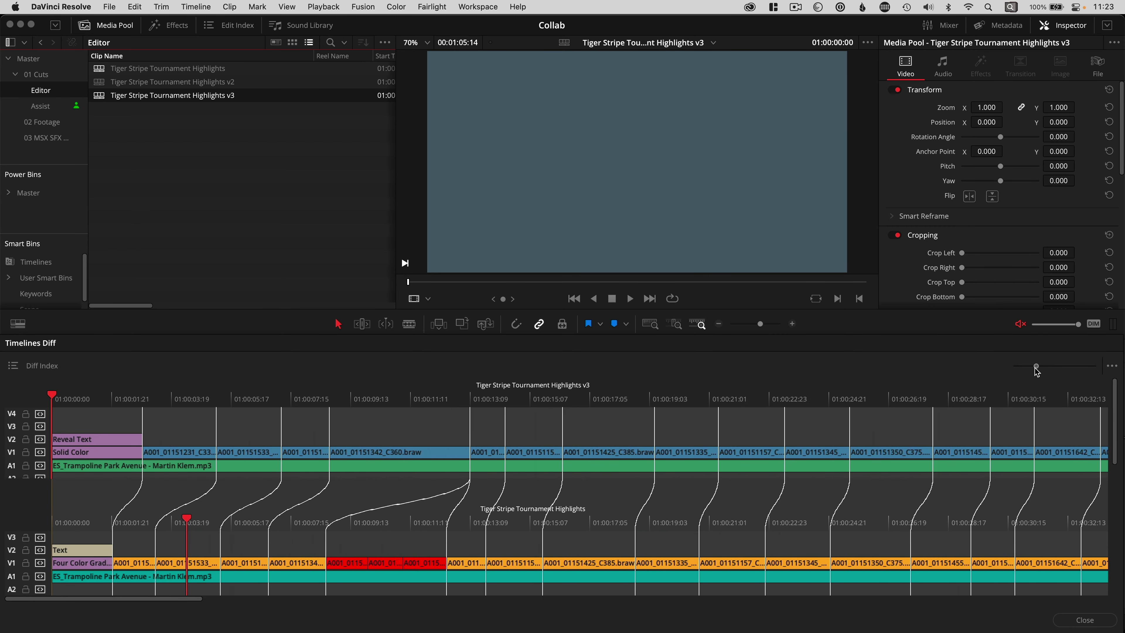
pyautogui.moveTo(1036, 366); pyautogui.dragTo(1017, 365)
pyautogui.click(23, 169)
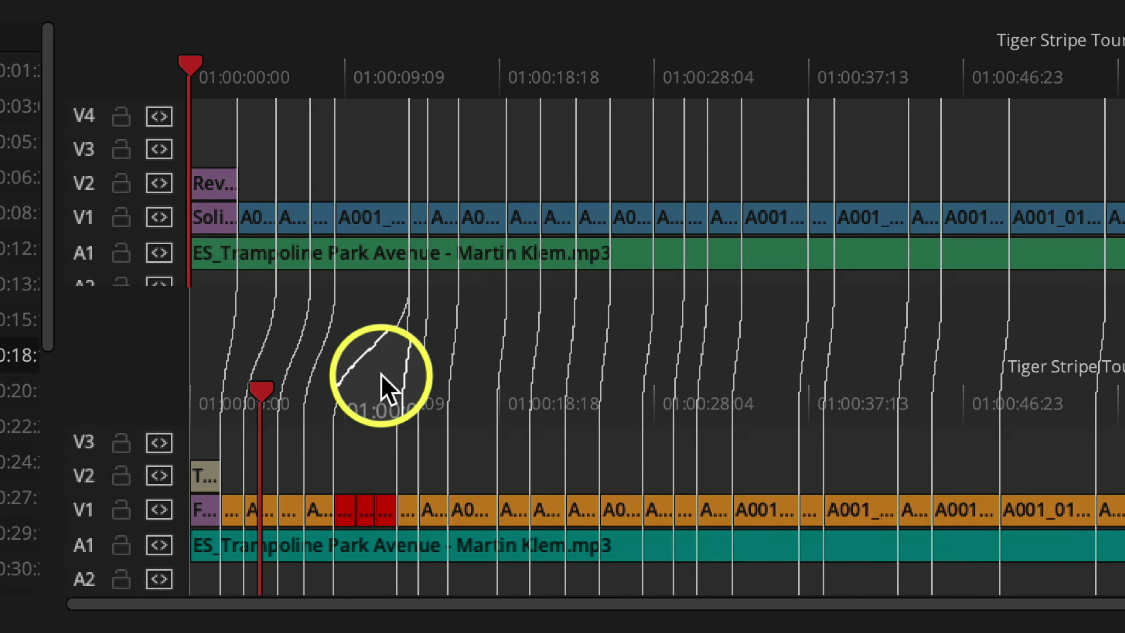
pyautogui.rightClick(378, 374)
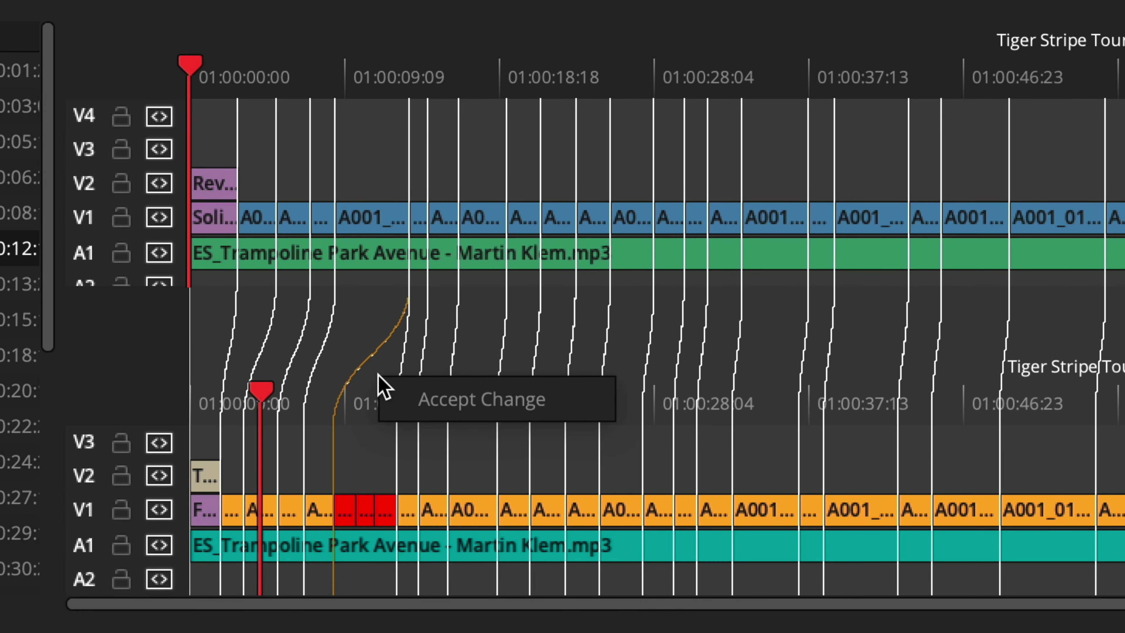
pyautogui.click(406, 397)
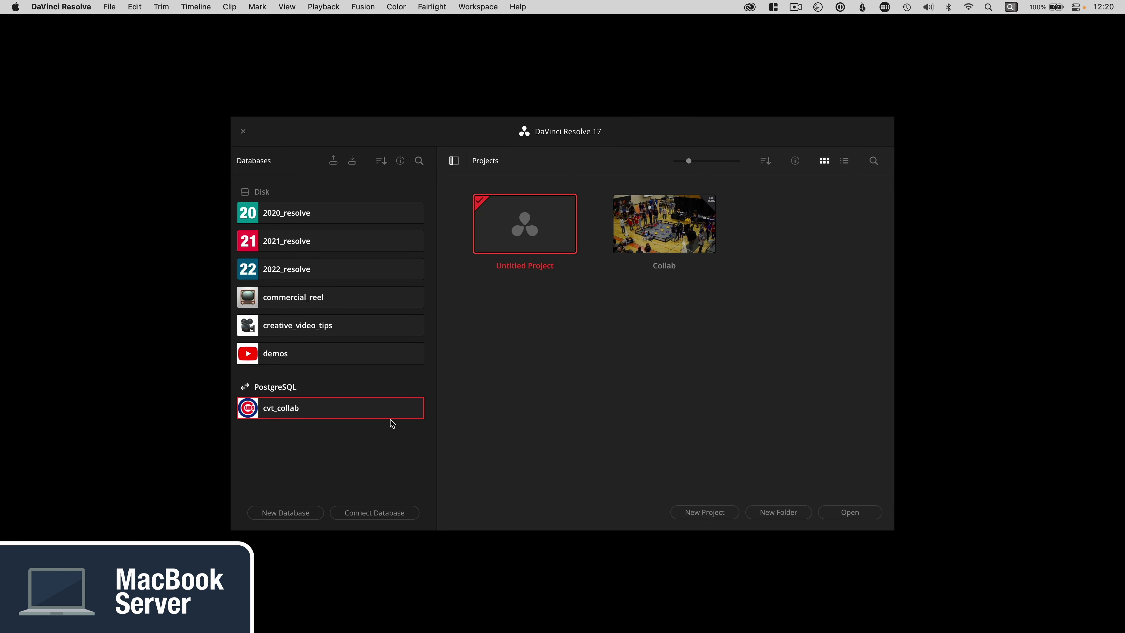
# Step: Disconnect the cvt_collab database from the Project Manager
pyautogui.rightClick(389, 406)
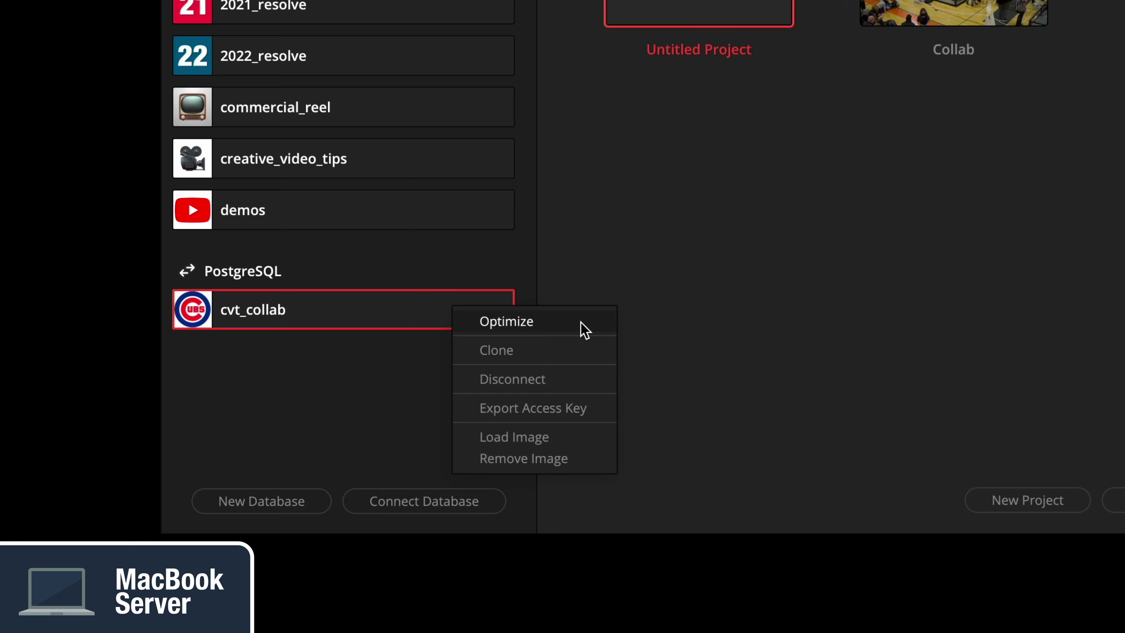
pyautogui.click(569, 379)
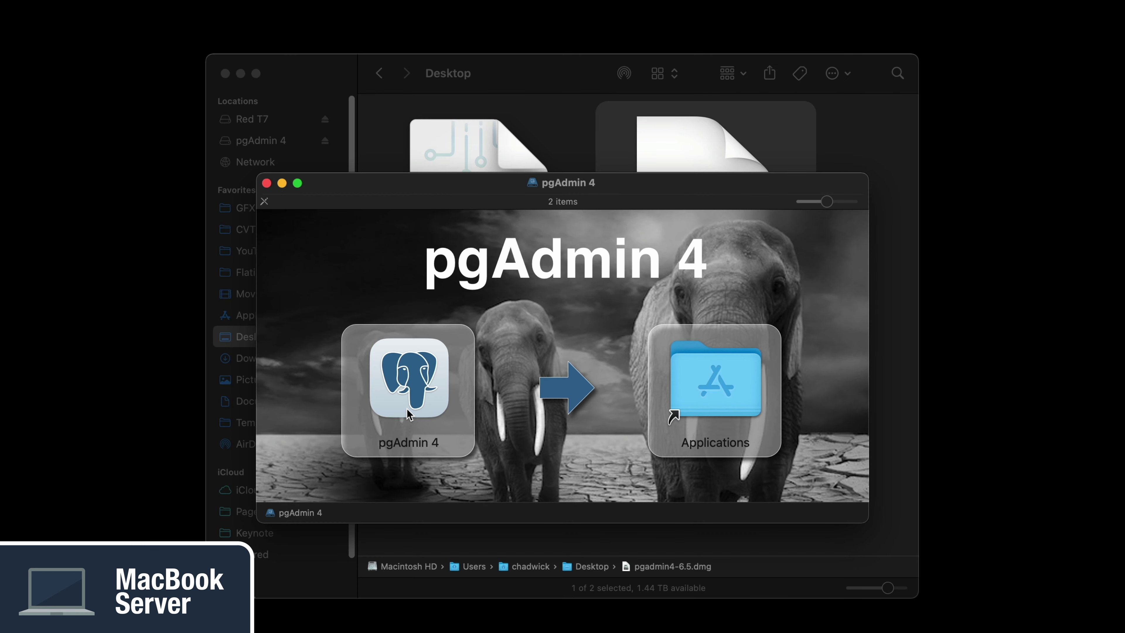
# Step: Install and launch pgAdmin 4, set the master password, and connect to the server with its password
pyautogui.moveTo(389, 390); pyautogui.dragTo(711, 401)
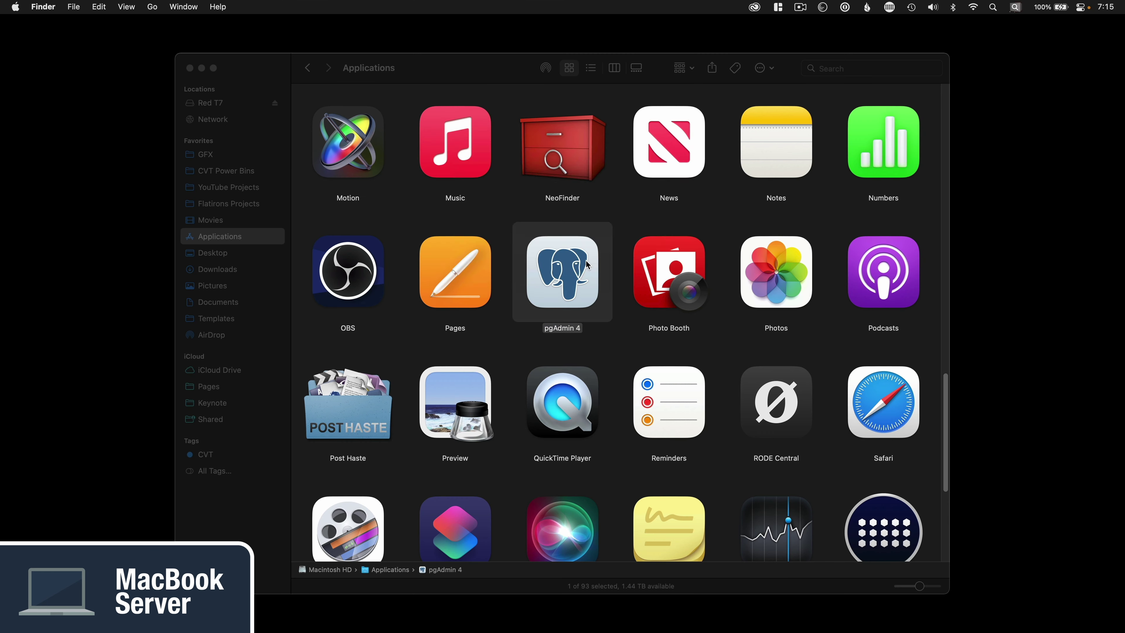
pyautogui.doubleClick(586, 259)
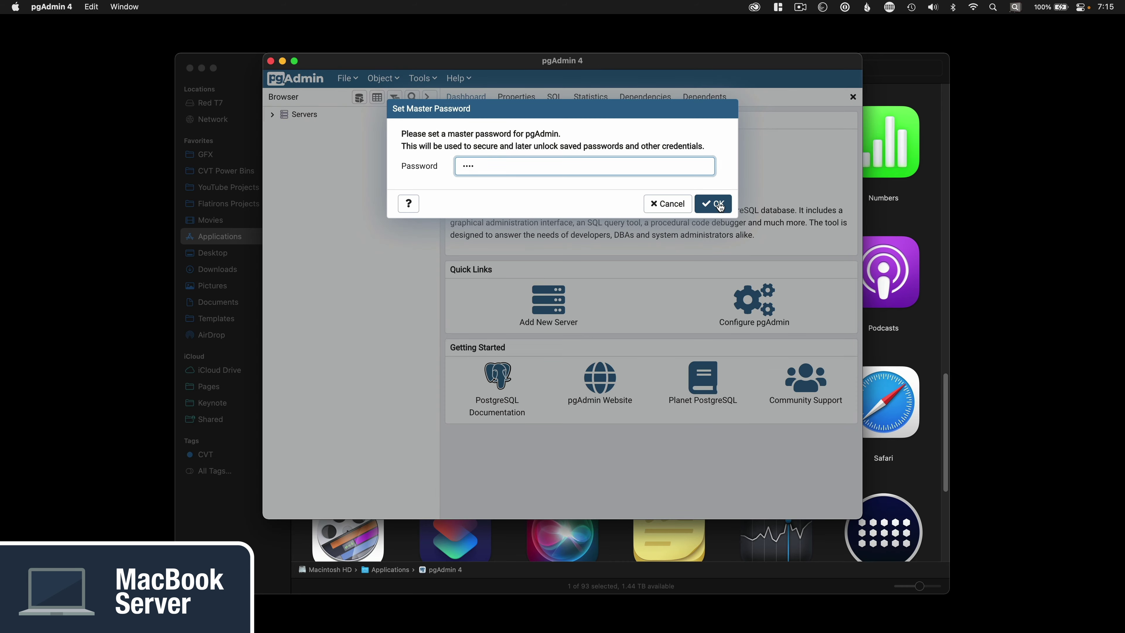
pyautogui.click(715, 203)
pyautogui.click(272, 114)
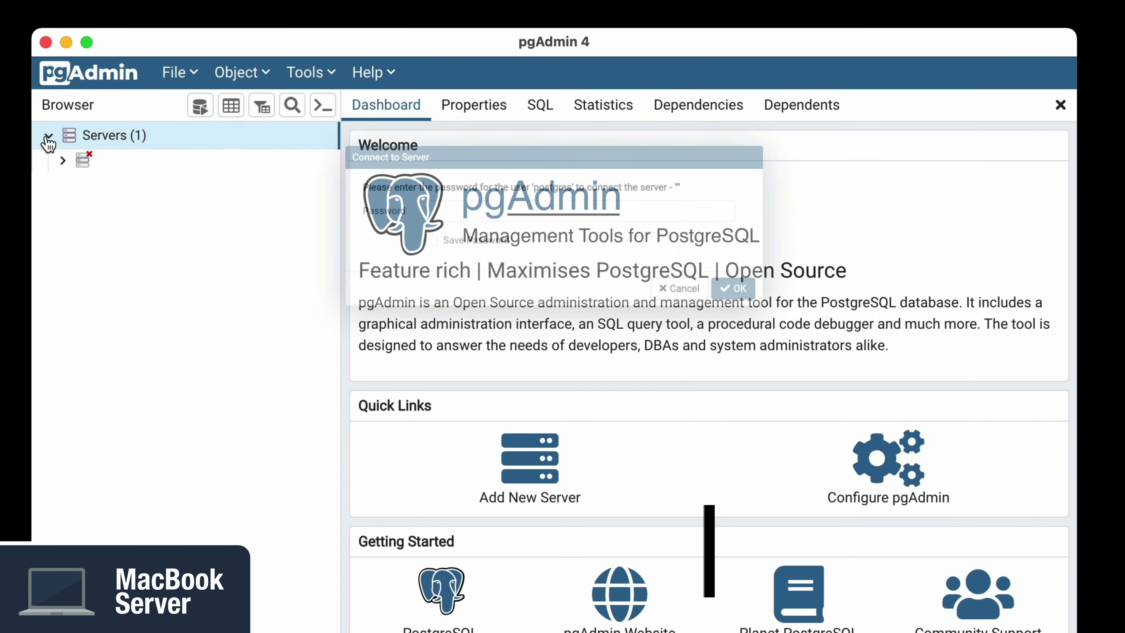
pyautogui.write('postgres')
pyautogui.press('Return')
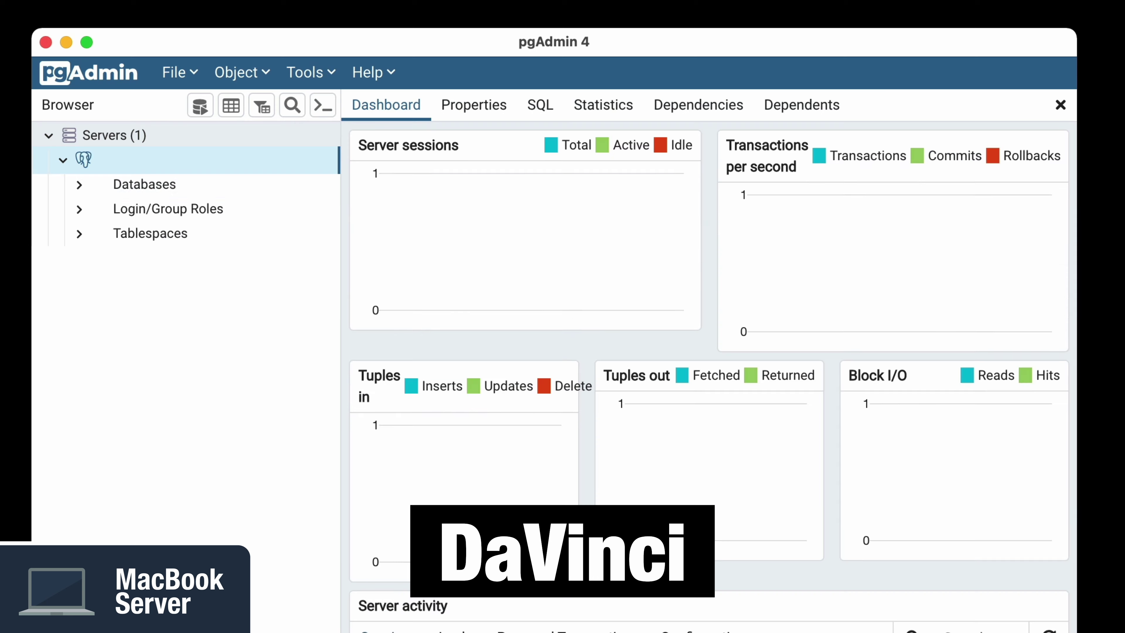
# Step: Drop the cvt_collab database, leaving postgres and resolve
pyautogui.click(82, 187)
pyautogui.click(171, 209)
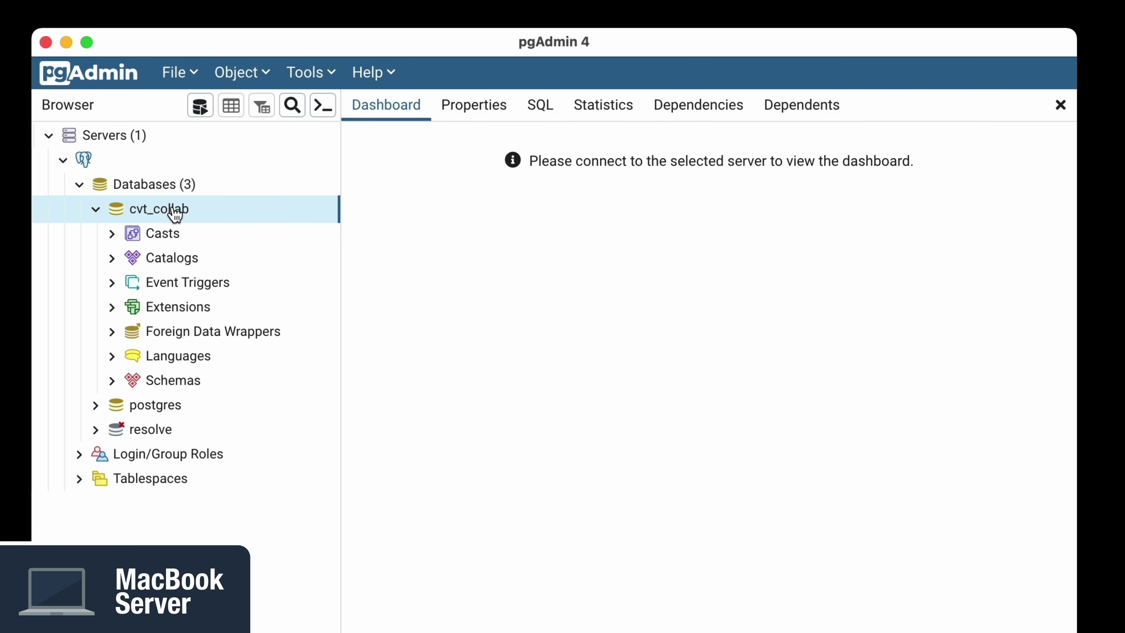
pyautogui.rightClick(175, 215)
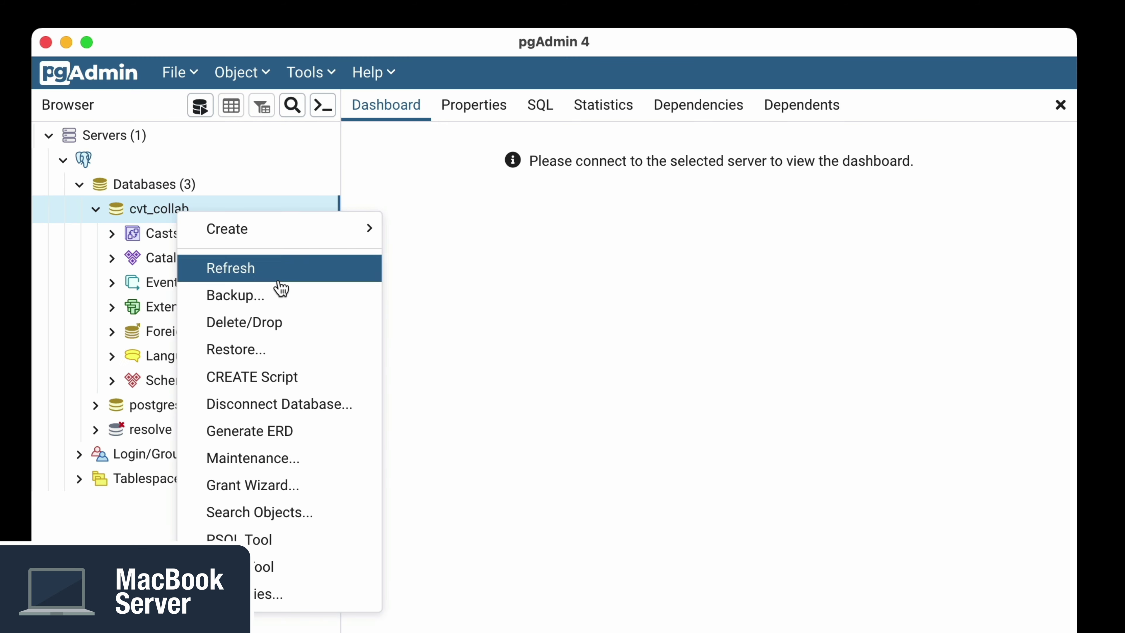
pyautogui.click(301, 322)
pyautogui.click(829, 493)
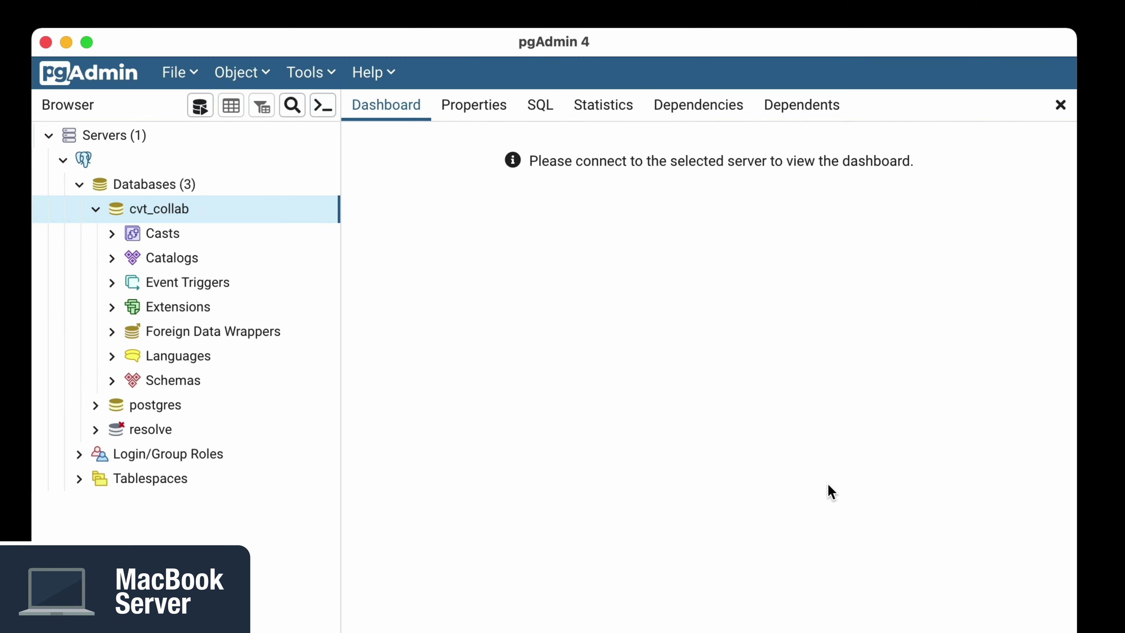